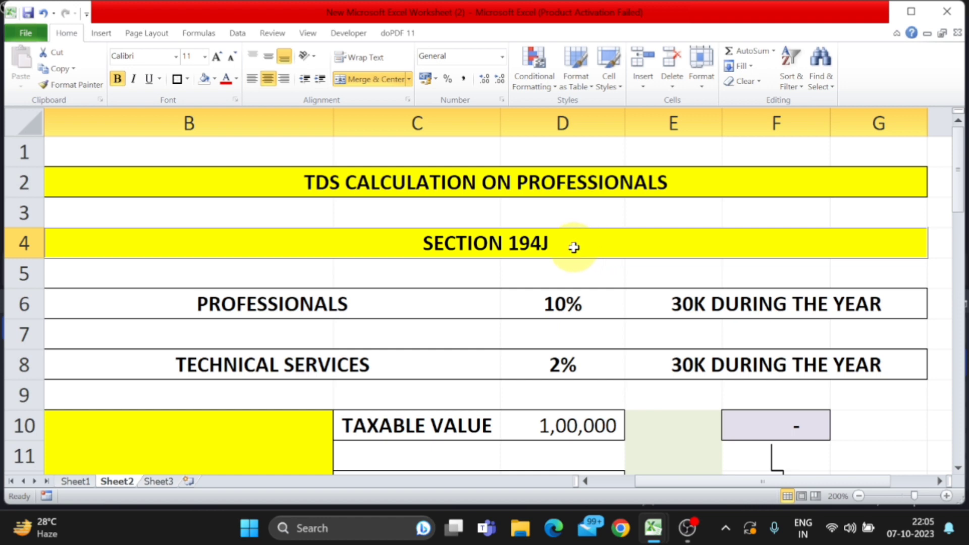
- Review the Section 194J TDS rates for professionals and technical services and the yearly threshold for professionals
left_click(338, 303)
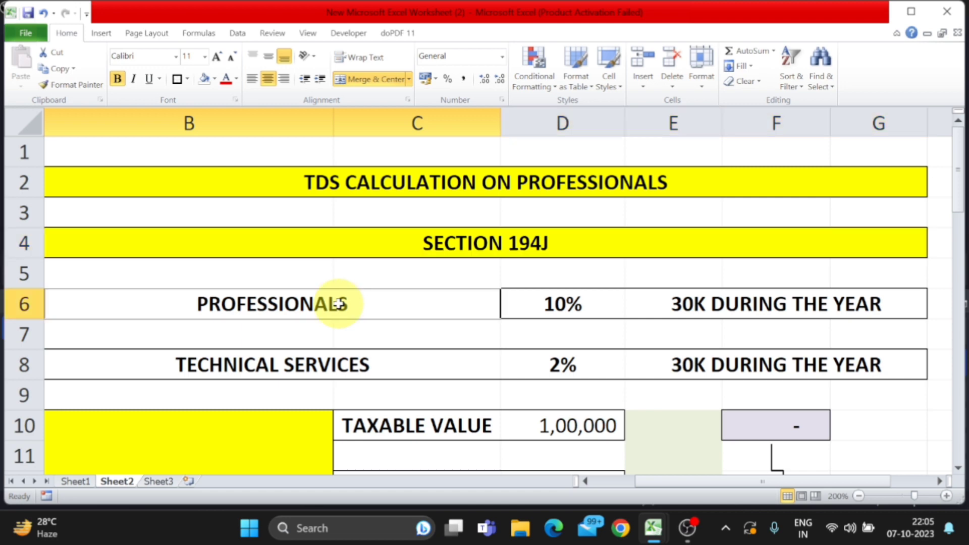
left_click(563, 304)
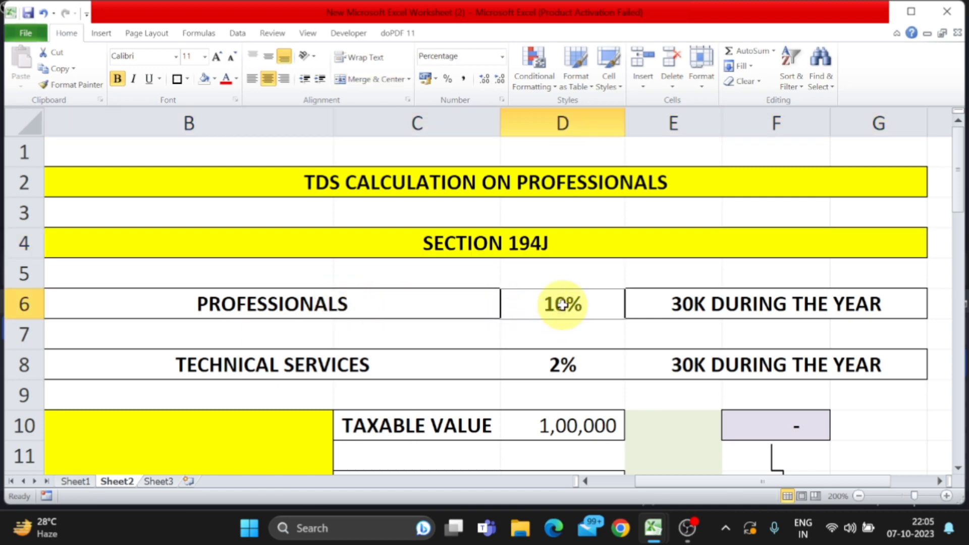
left_click(401, 365)
left_click(569, 369)
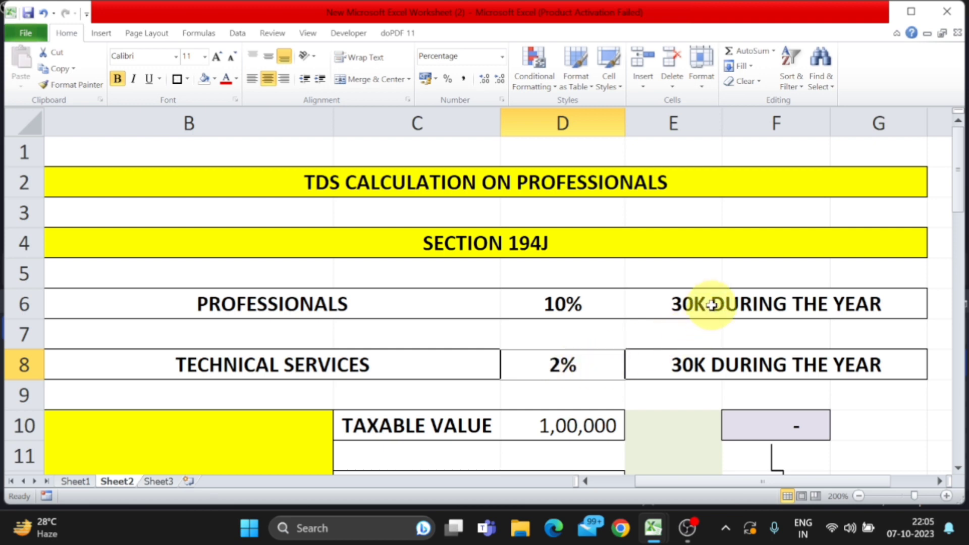
left_click(734, 304)
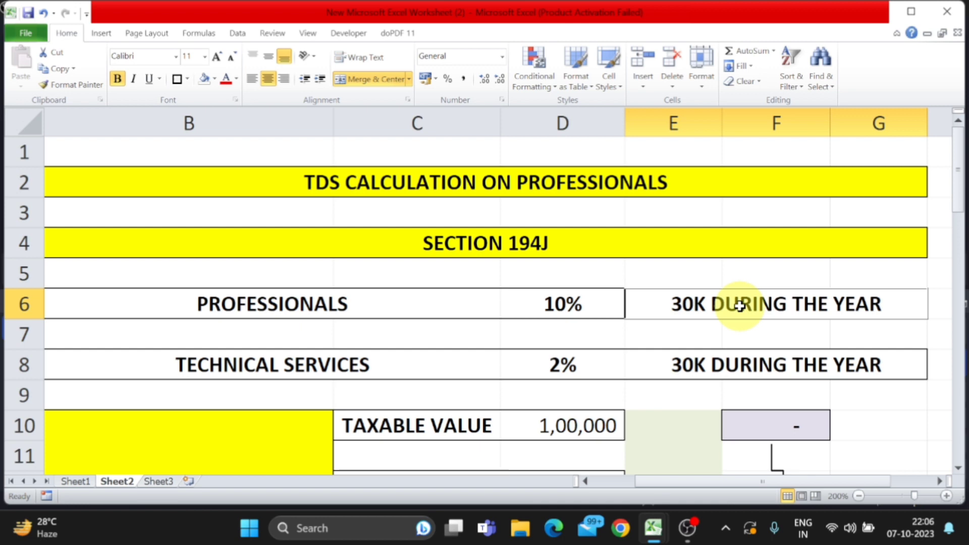
- Examine the CA professional audit fee breakdown: taxable value, 18% GST and total value
scroll(739, 306, "down", 1)
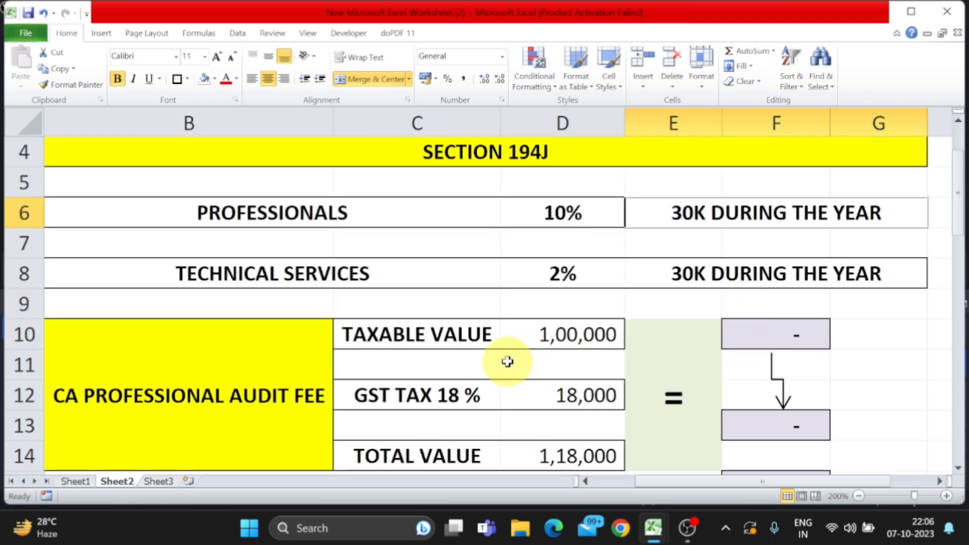
left_click(191, 405)
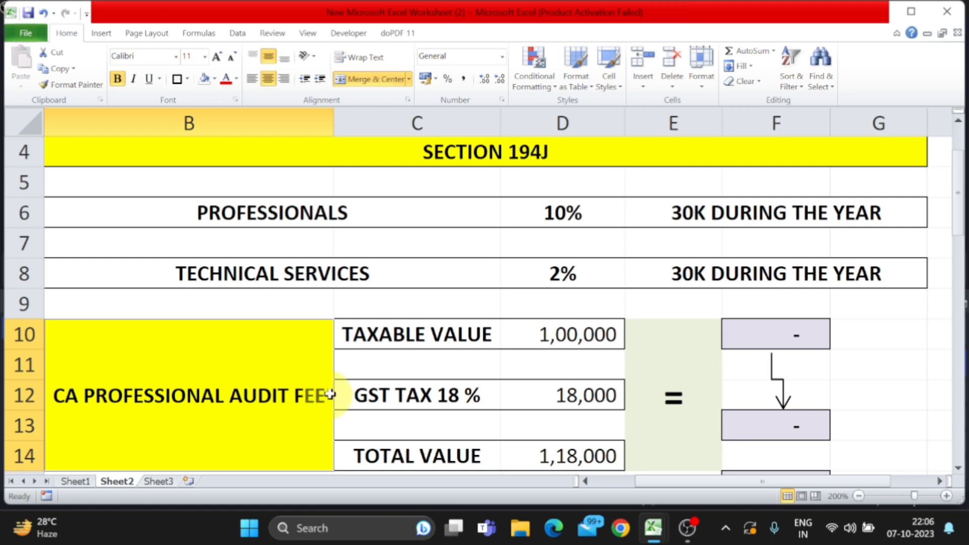
left_click(419, 335)
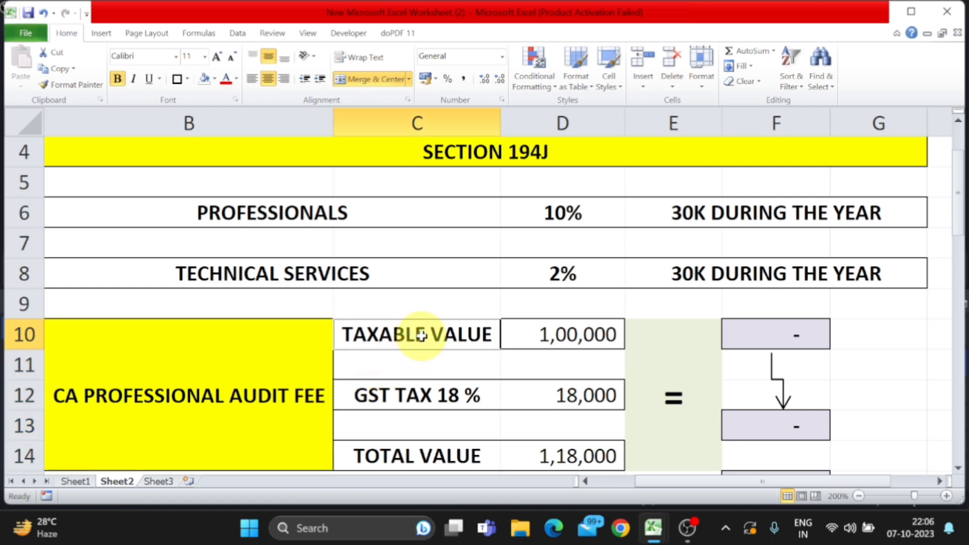
left_click(559, 337)
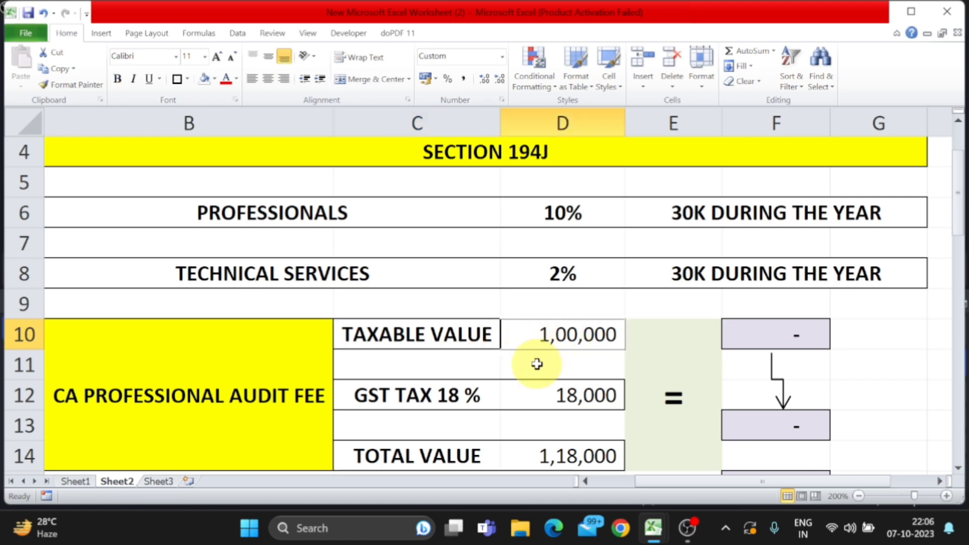
left_click(469, 397)
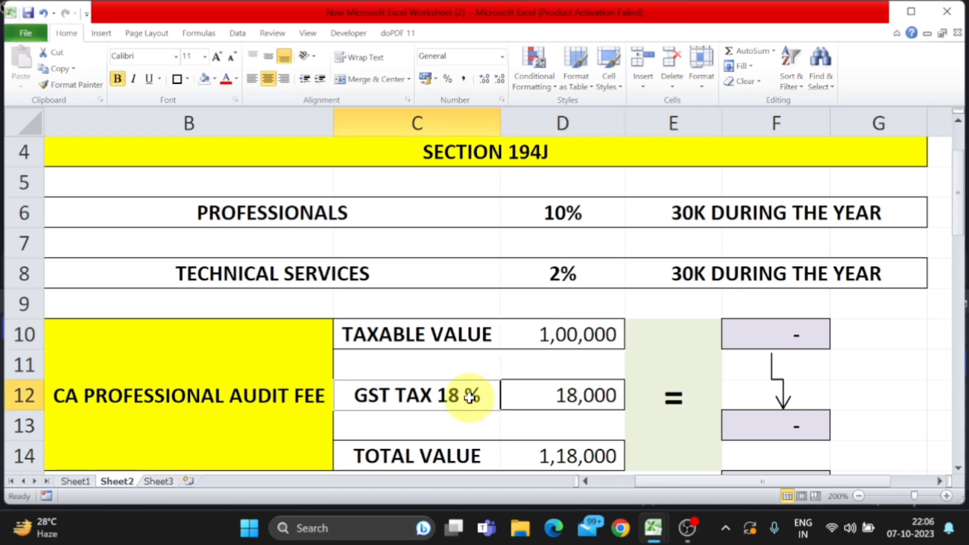
left_click(532, 403)
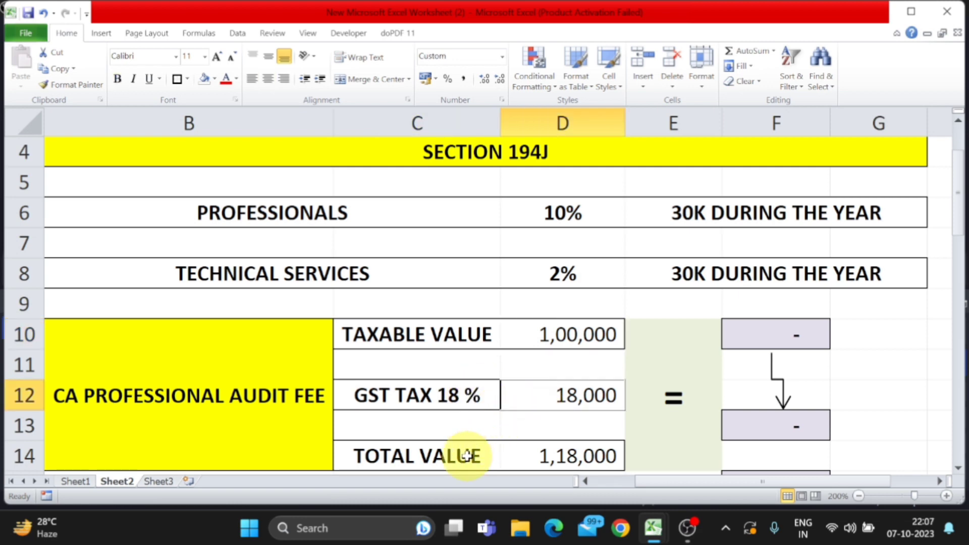
left_click(467, 455)
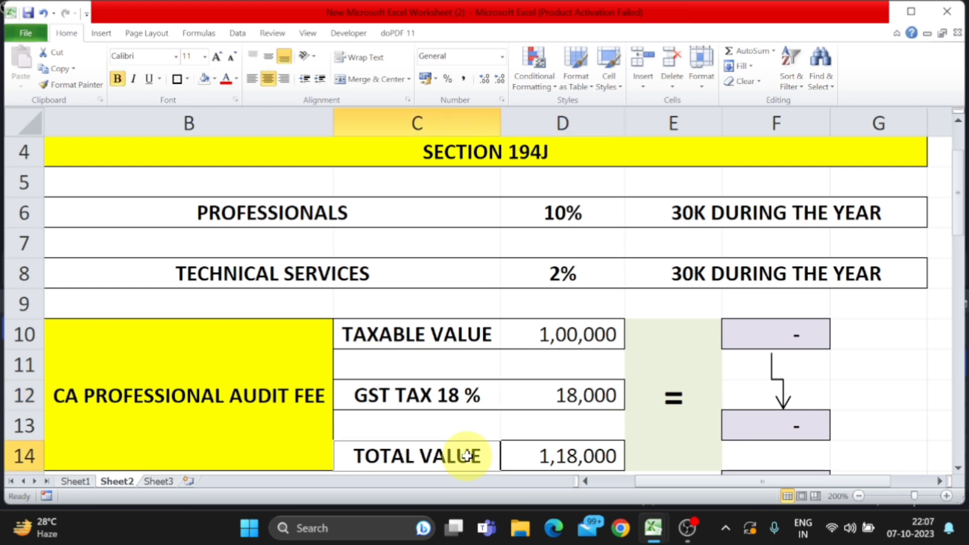
left_click(592, 455)
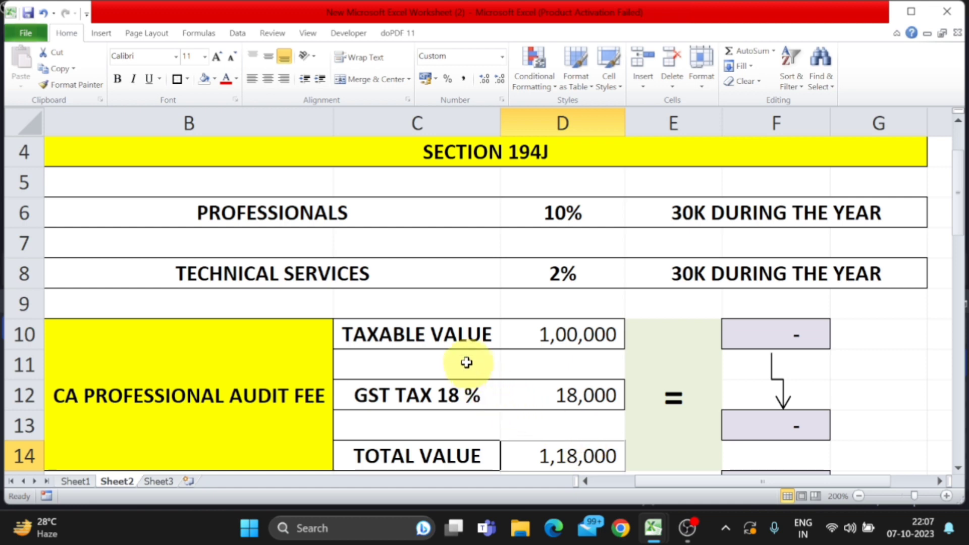
left_click(460, 337)
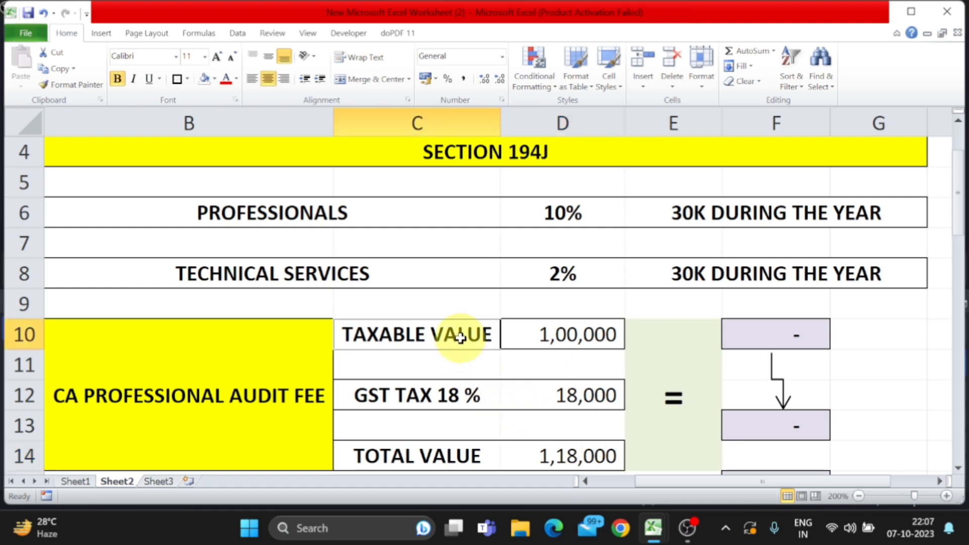
left_click(457, 397)
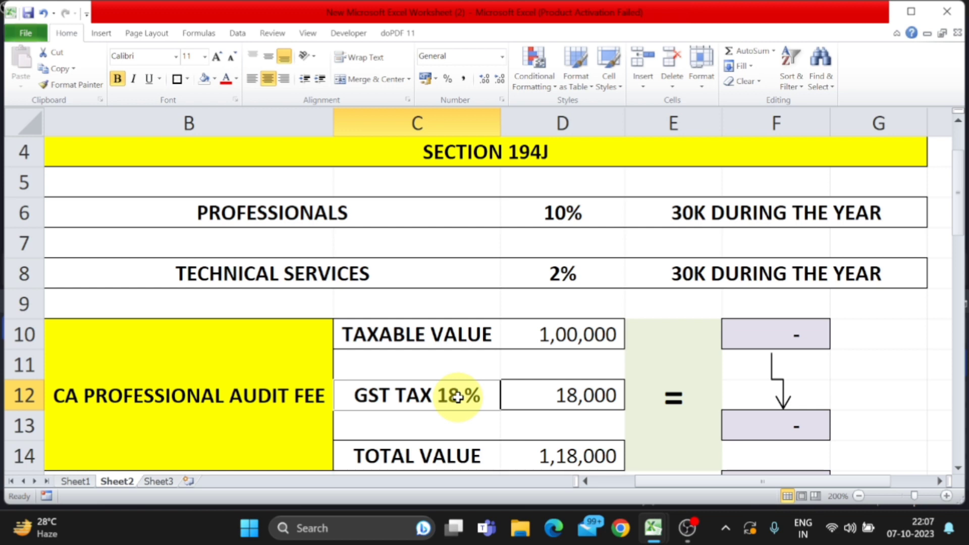
- Enter the audit fee's taxable value of 100000 in cell F10 and compare it with the taxable value in D10
left_click(574, 338)
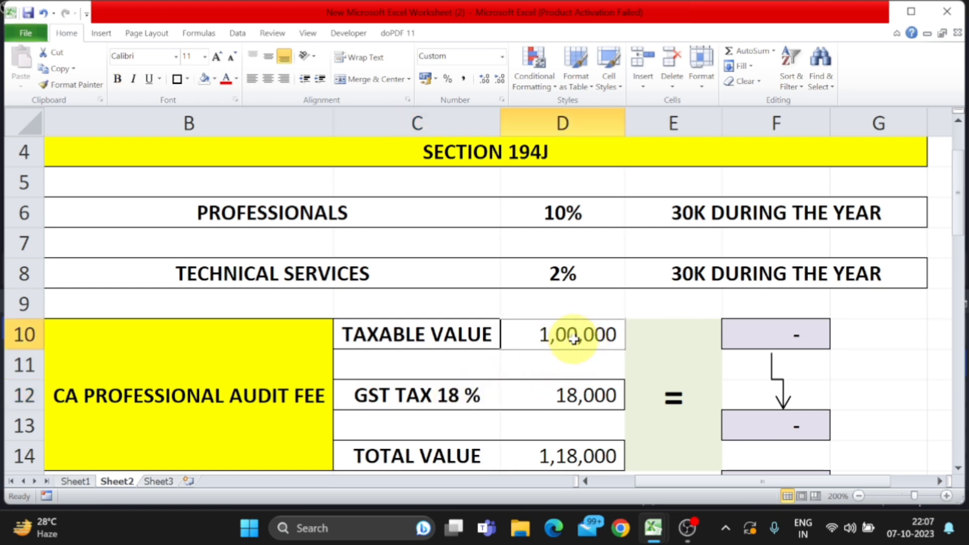
left_click(769, 330)
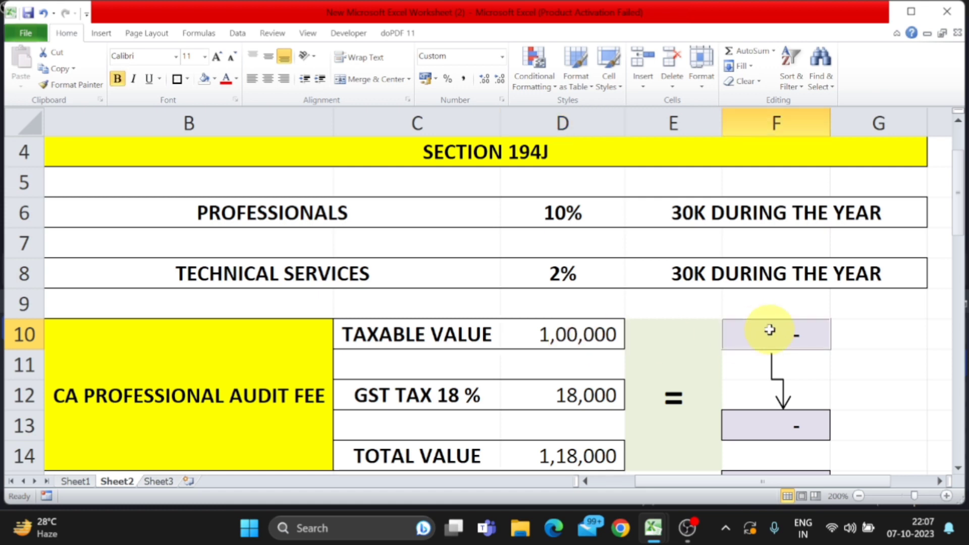
type("100000")
key("Return")
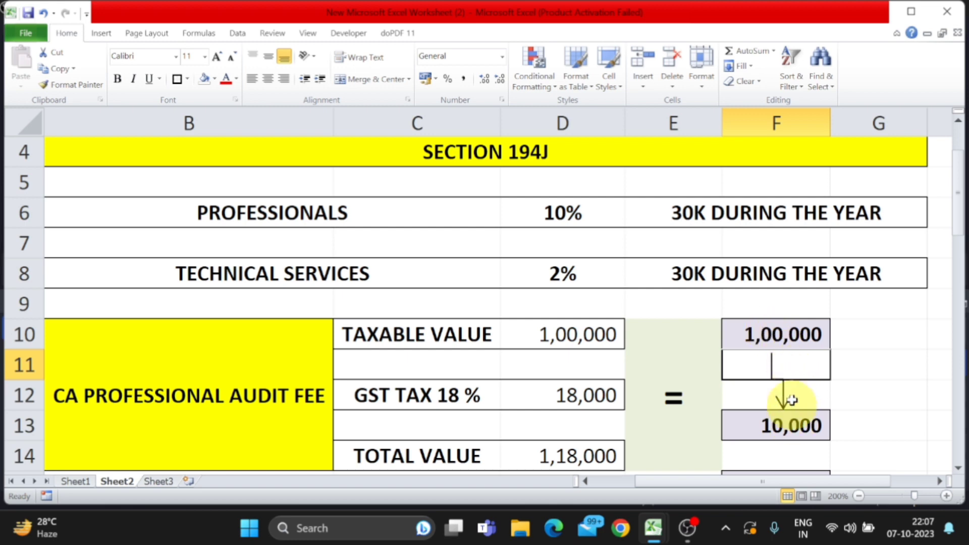
left_click(788, 337)
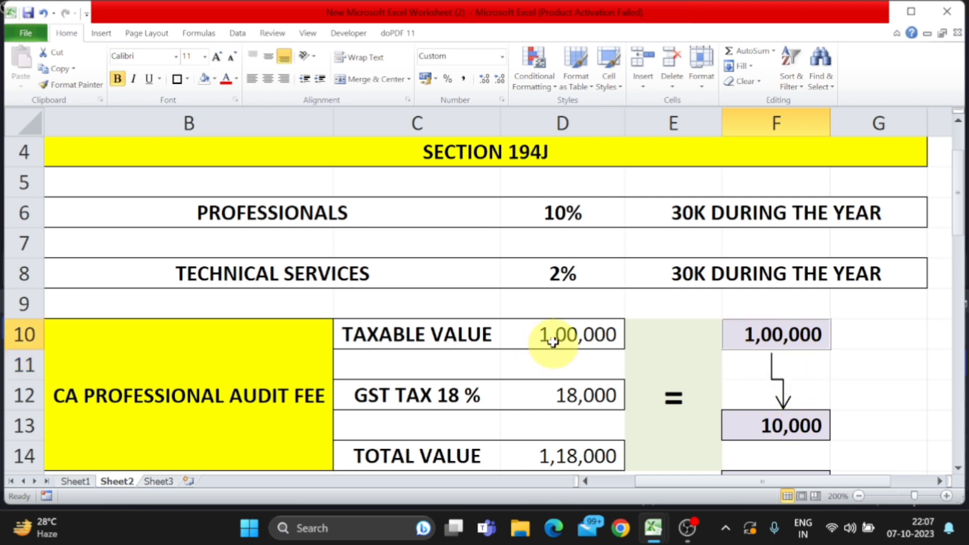
left_click(462, 338)
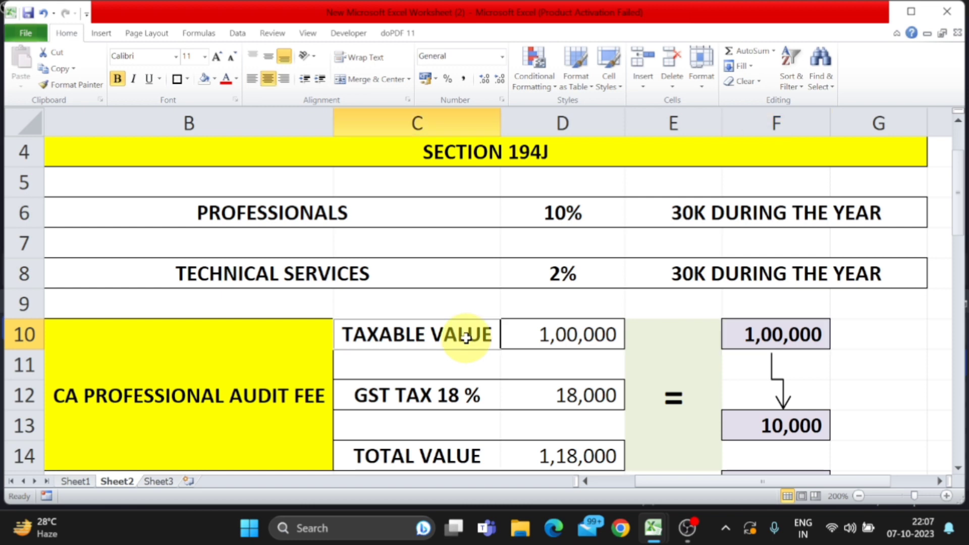
left_click(574, 335)
left_click(779, 338)
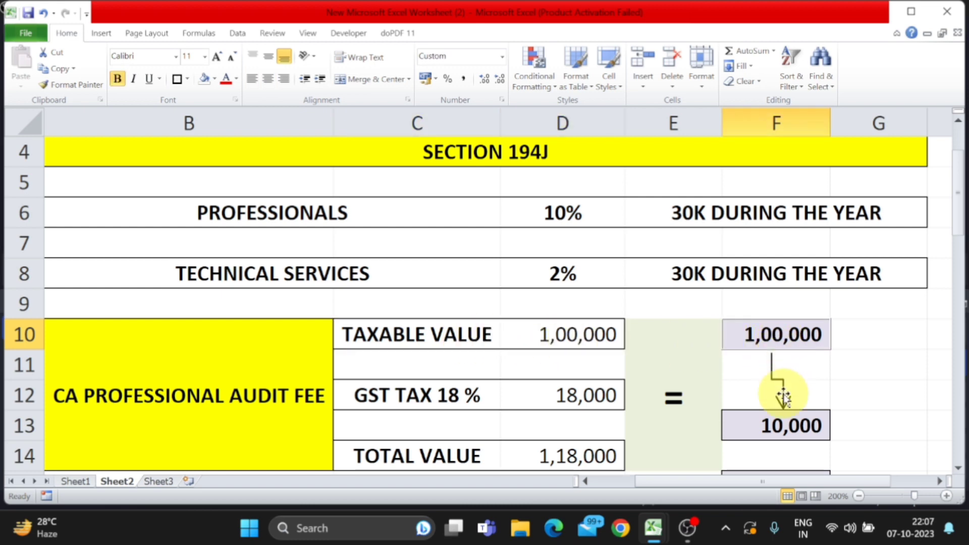
- Calculate the 10% TDS in cell F13 with the formula =F10*10/100
left_click(793, 424)
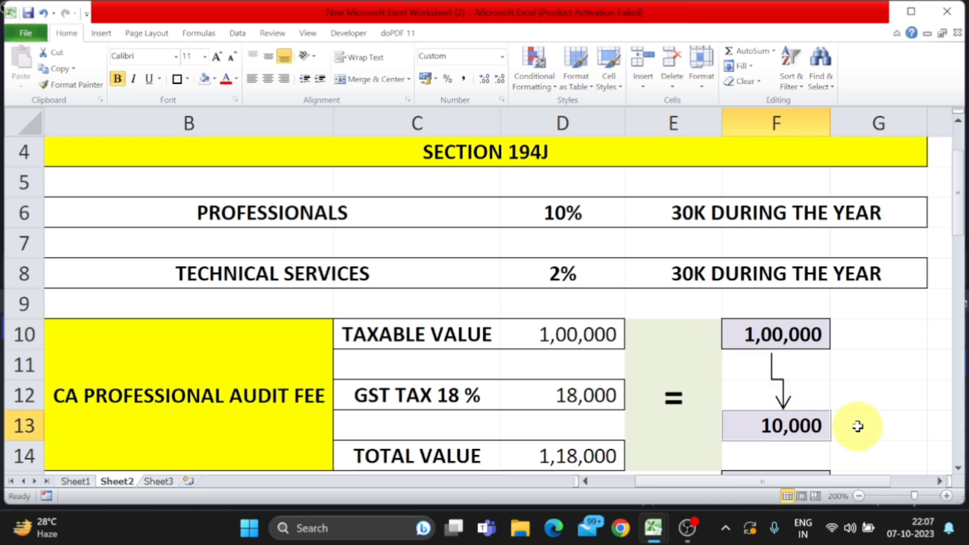
type("=")
left_click(797, 335)
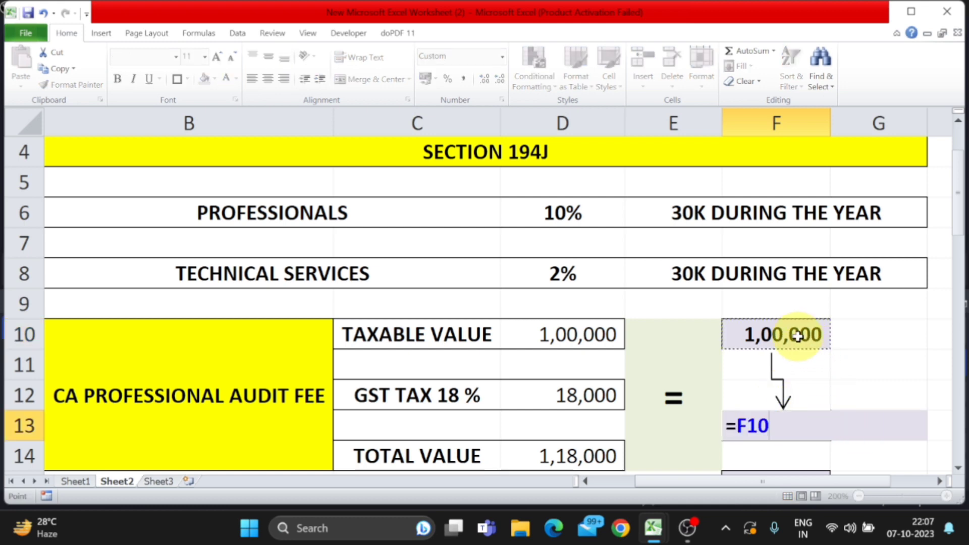
type("*10/100")
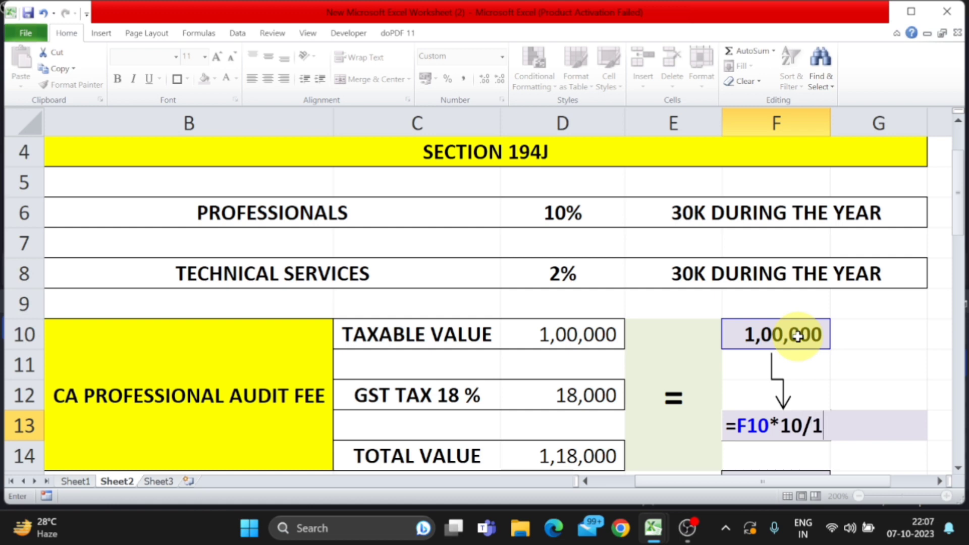
key("Return")
- Enter 90000 in cell F15 as the taxable value less TDS, and check it against F10 and F13
scroll(797, 335, "down", 1)
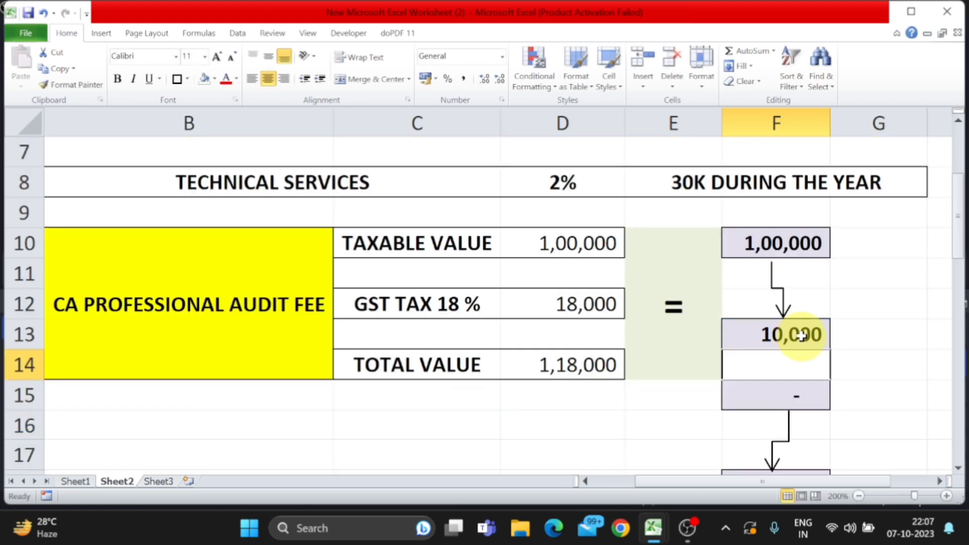
left_click(800, 335)
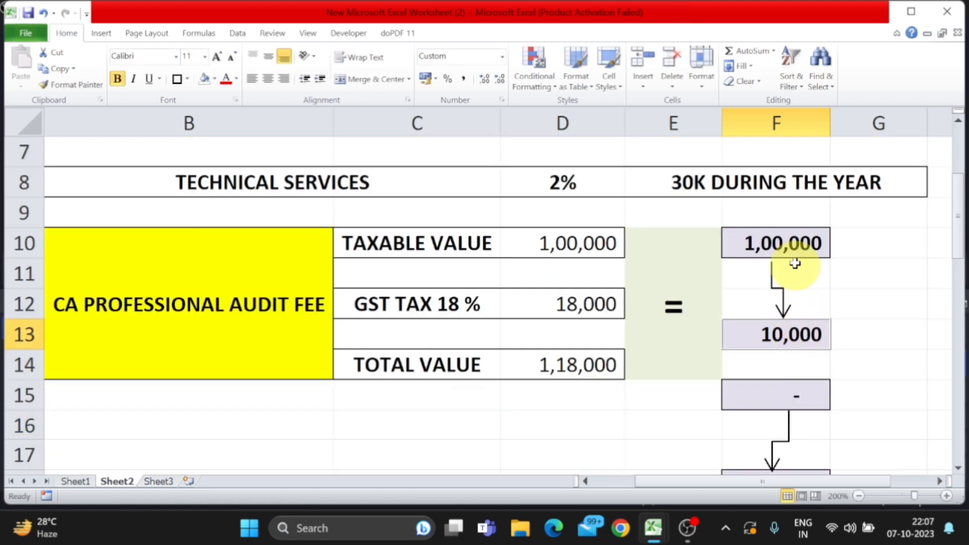
left_click(793, 247)
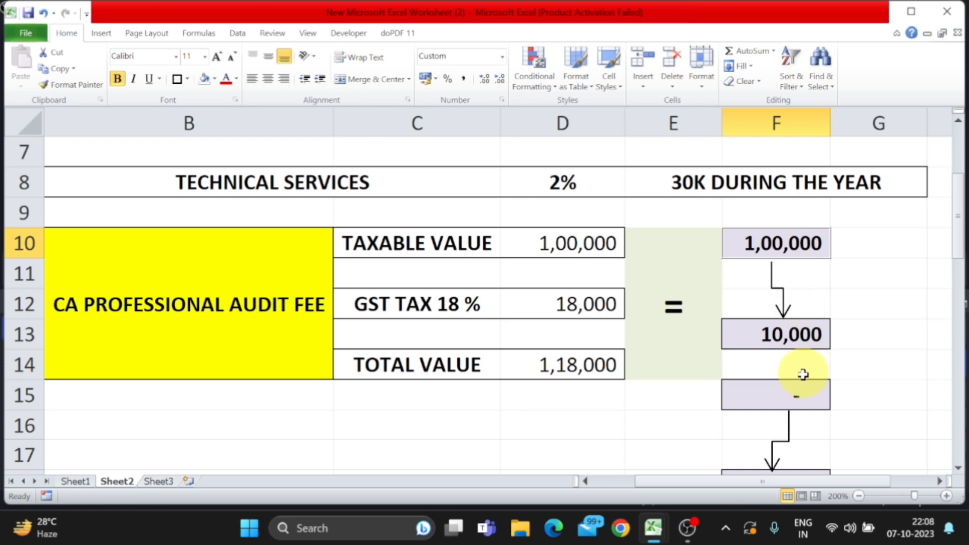
left_click(796, 392)
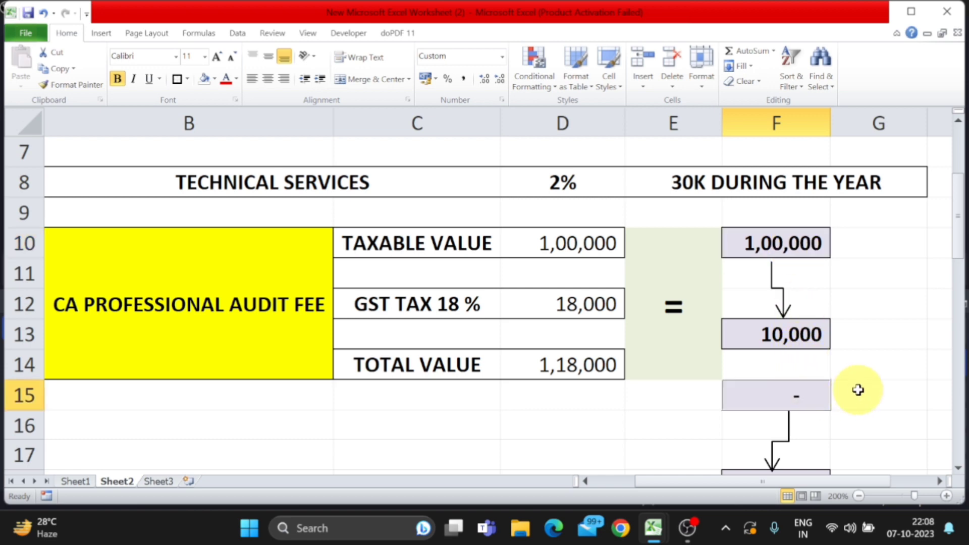
type("9000")
key("Return")
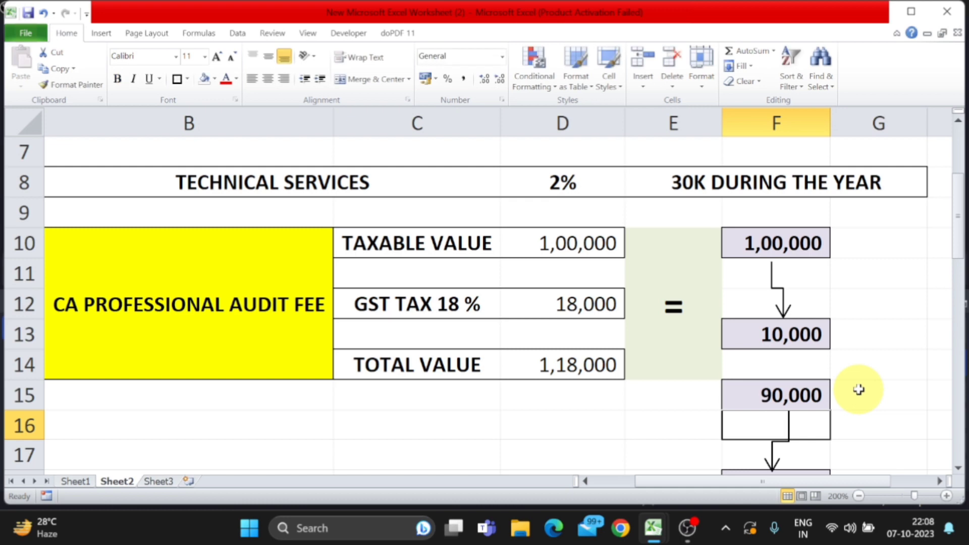
left_click(796, 335)
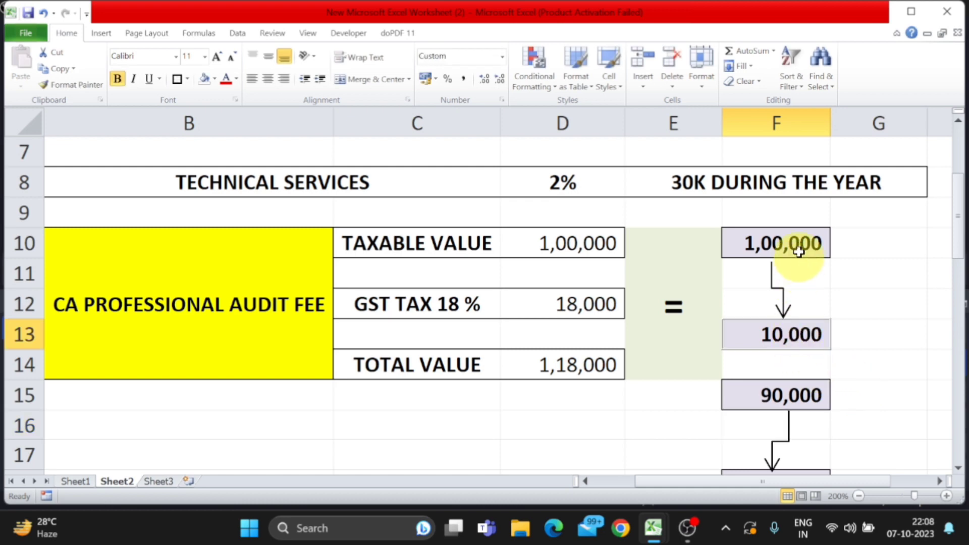
left_click(798, 252)
left_click(804, 332)
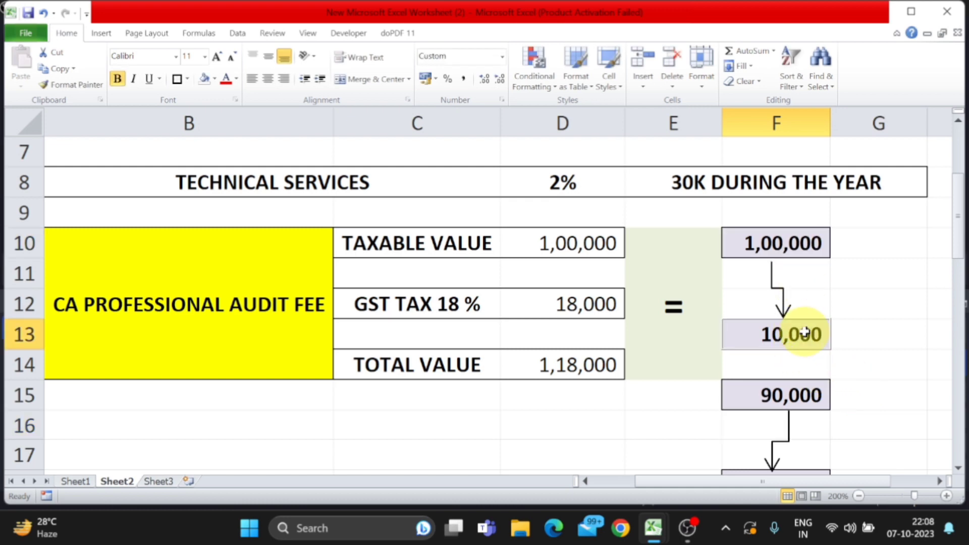
left_click(799, 393)
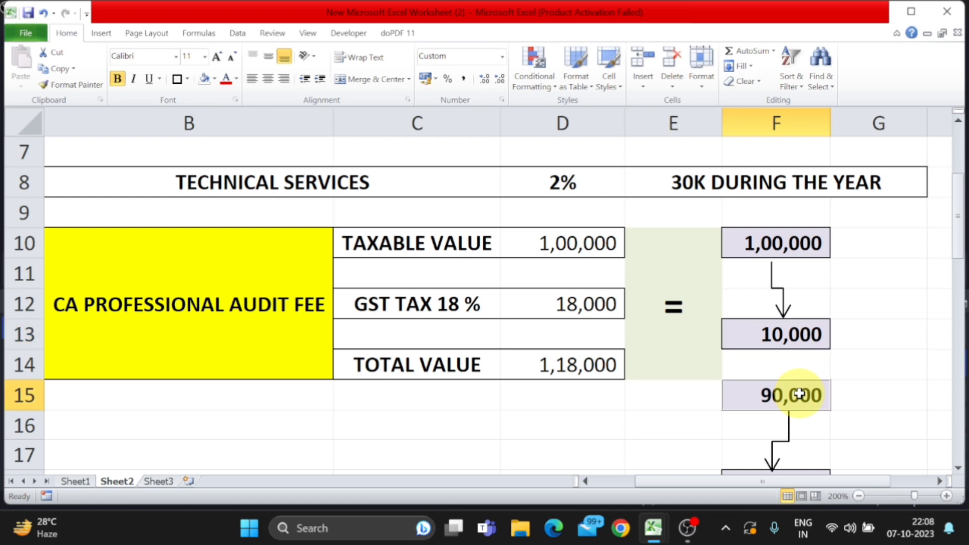
- Enter the GST amount of 18000 in cell F18, below the net amount after TDS
scroll(800, 393, "down", 1)
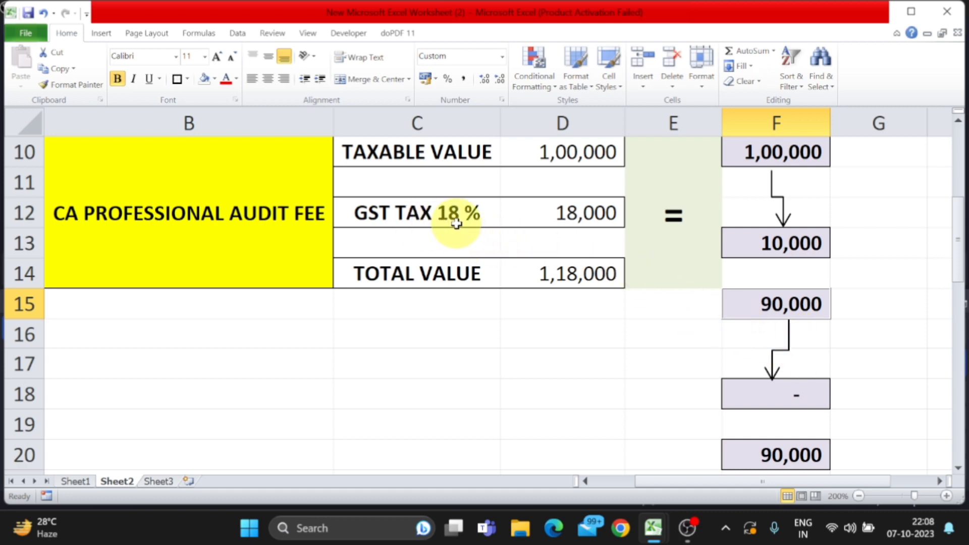
left_click(747, 386)
type("18000")
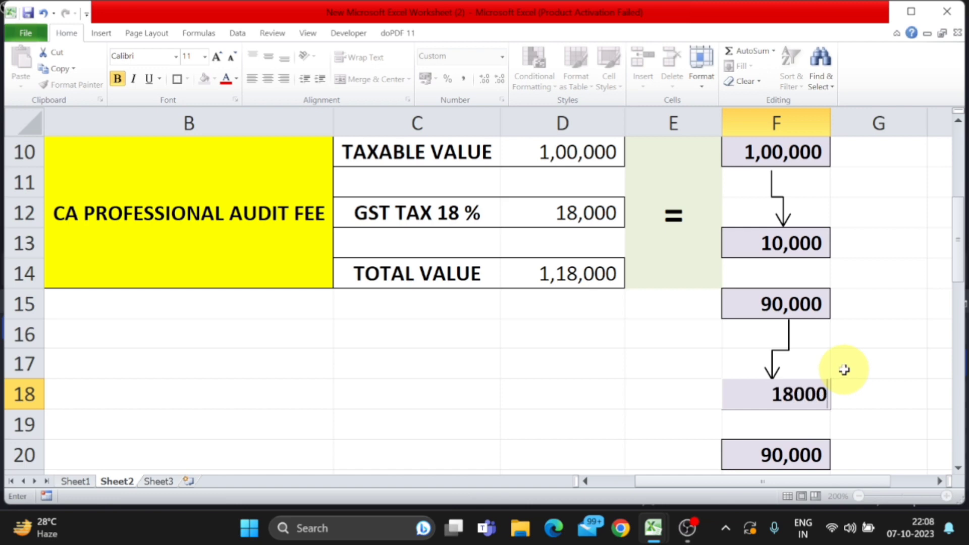
key("Return")
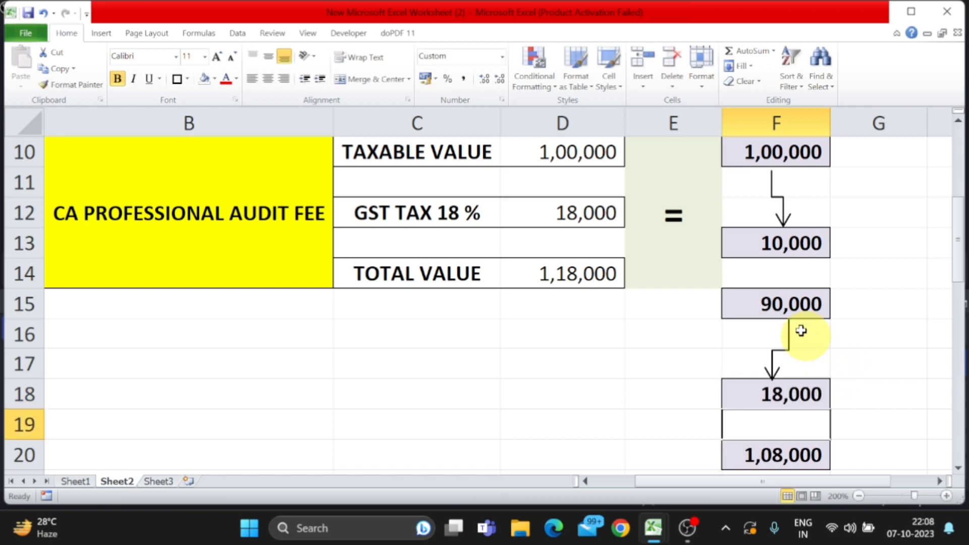
left_click(792, 304)
left_click(802, 391)
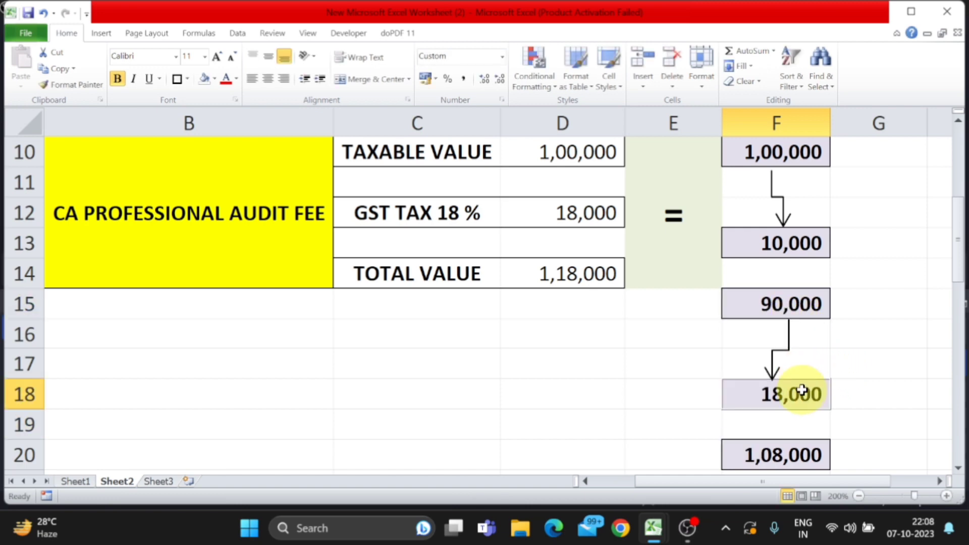
- Check the net payable amount in F20 and set the audit fee's taxable value in D10 to 50000
left_click(795, 455)
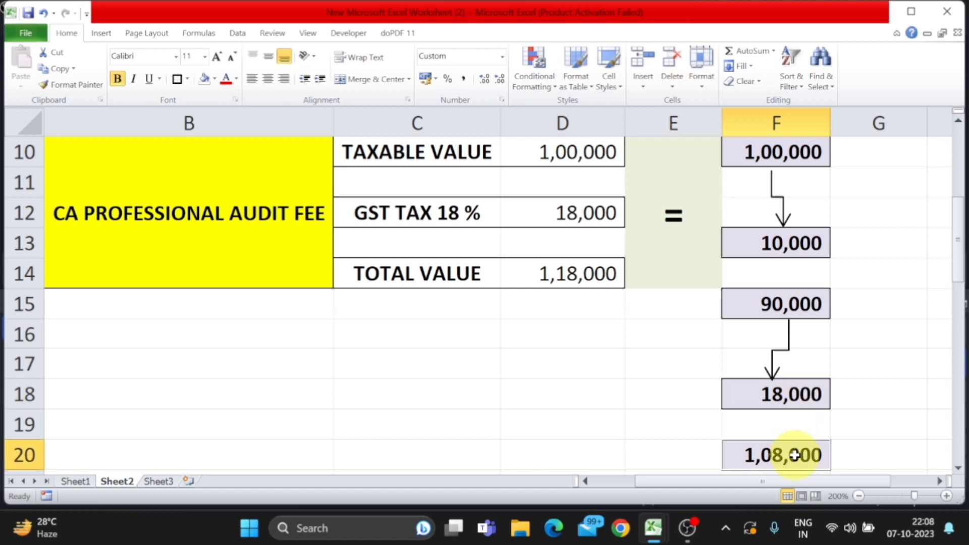
scroll(794, 456, "down", 1)
scroll(794, 456, "up", 1)
scroll(797, 458, "up", 1)
left_click(590, 244)
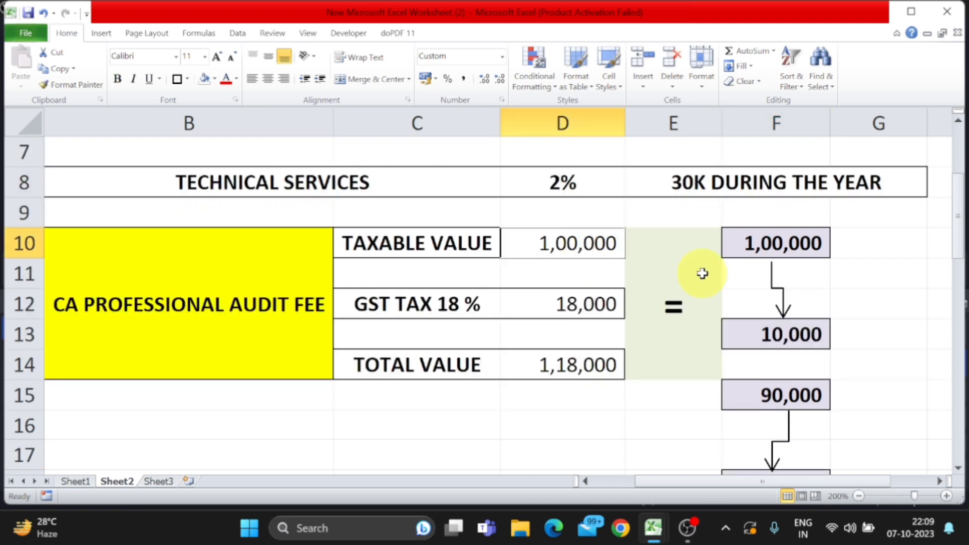
type("50000")
key("Return")
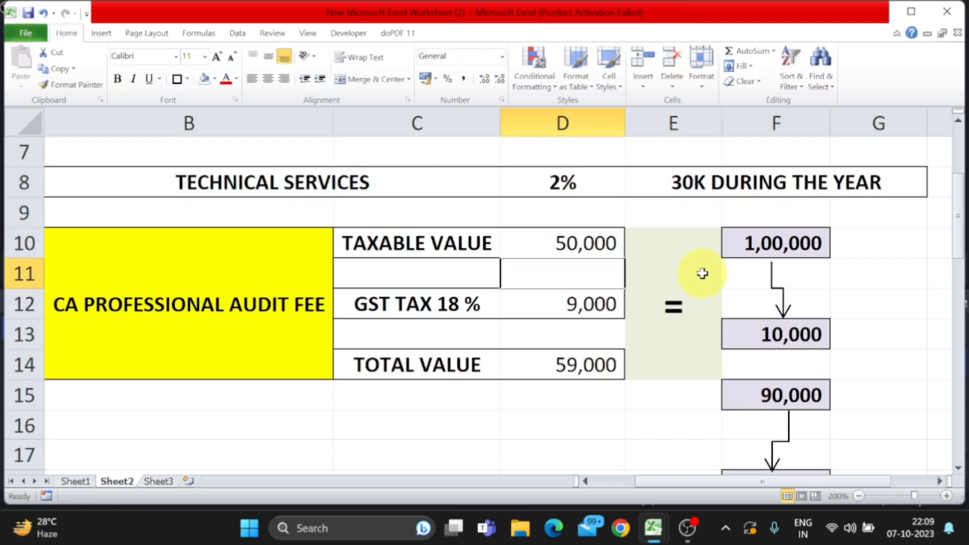
- Check the 18% GST and total value in column D, and enter 50000 as the taxable value in F10
key("Down")
key("Down")
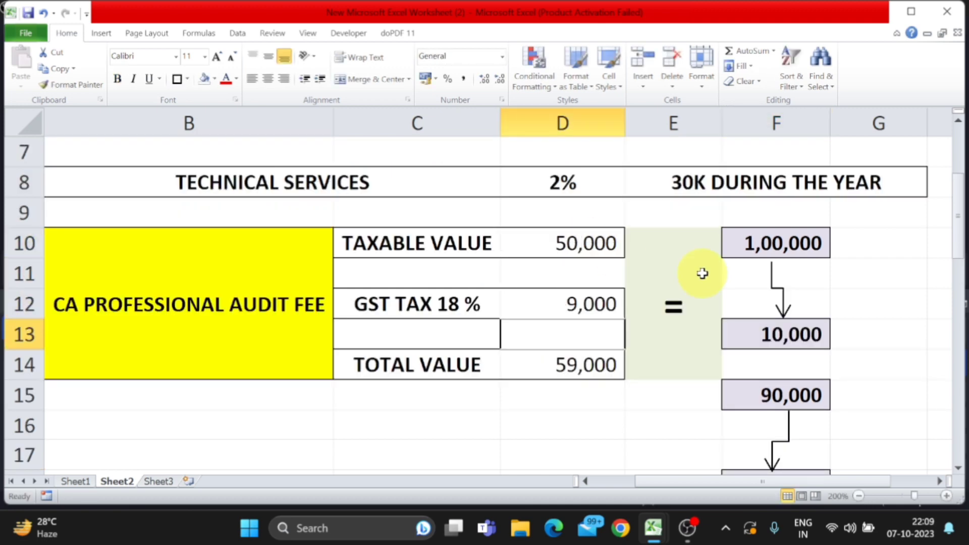
left_click(466, 310)
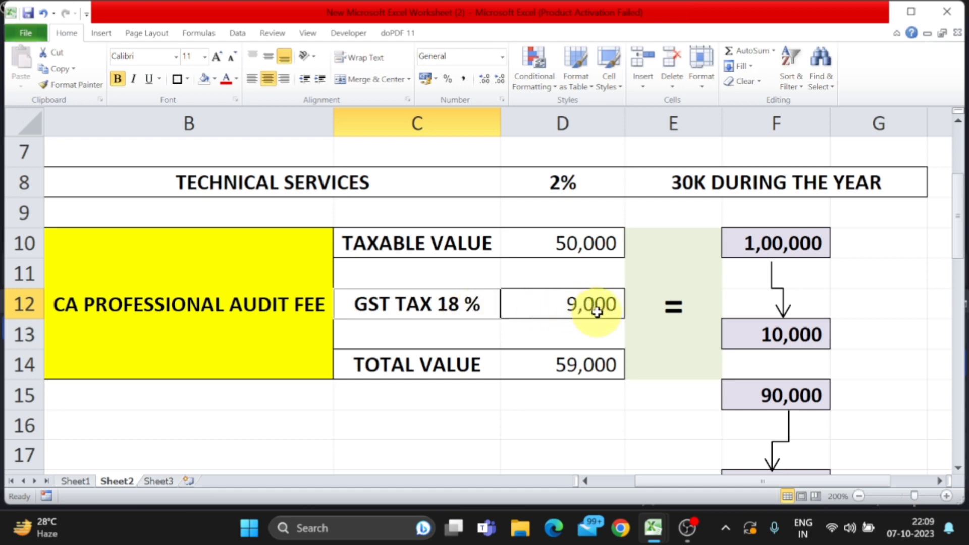
left_click(456, 363)
left_click(594, 367)
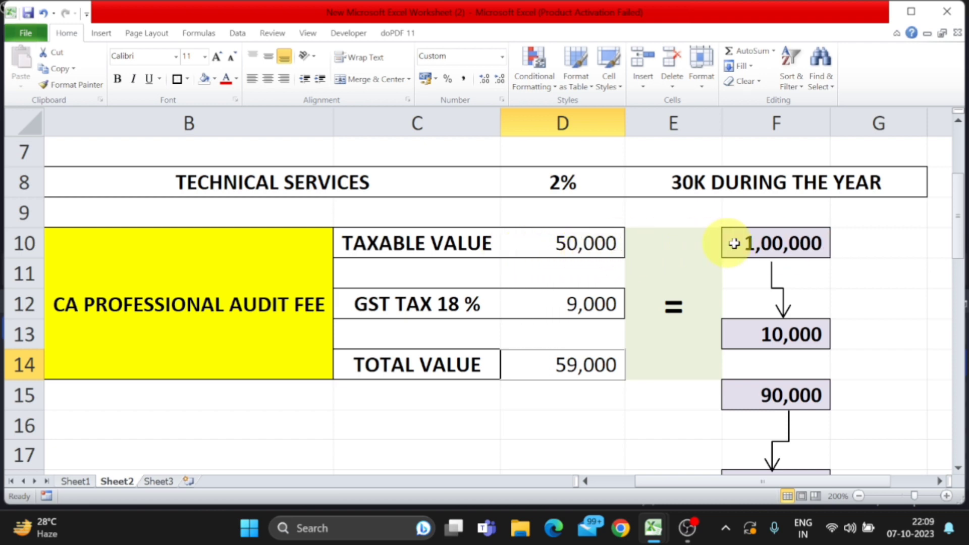
left_click(751, 243)
type("50,000")
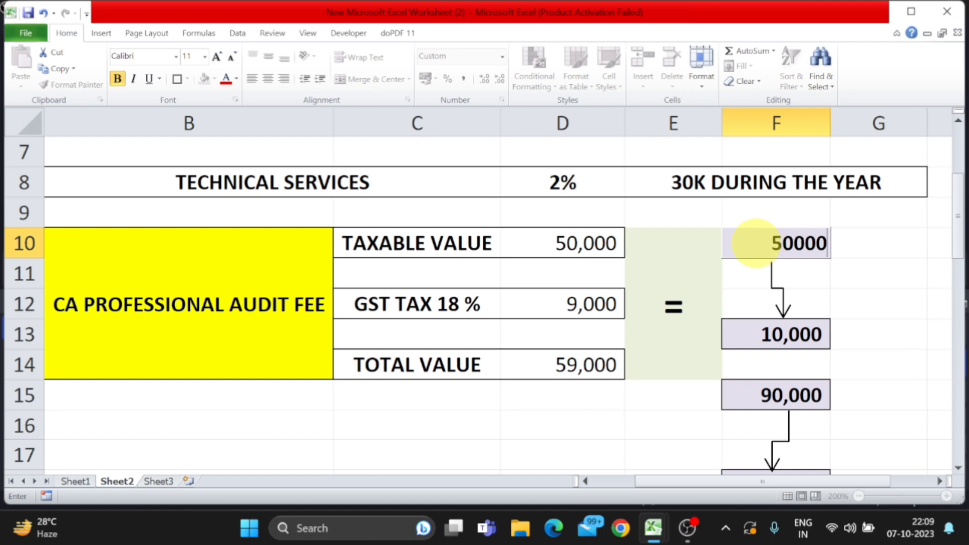
key("Return")
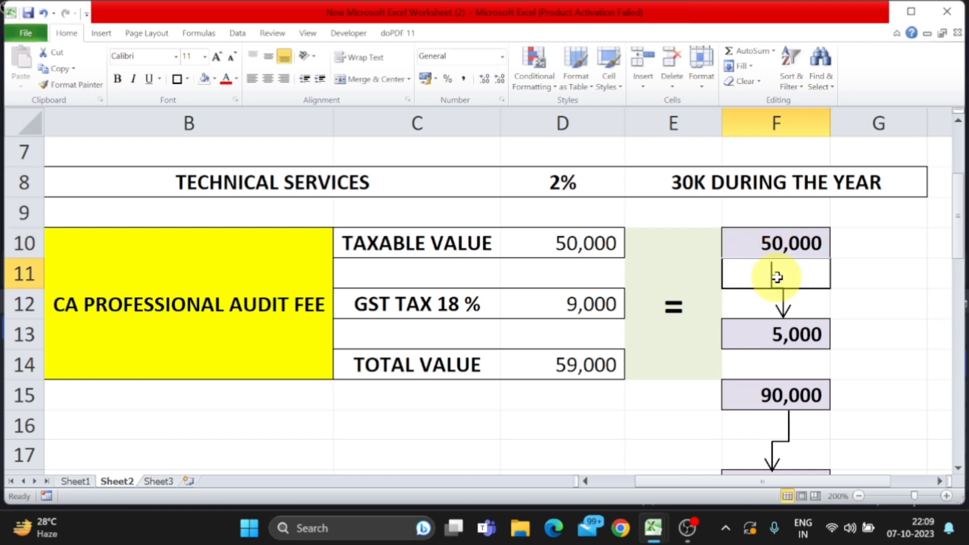
- Compare the taxable value in F10 with the TDS in F13, and enter 45000 in F15 as the net amount
left_click(804, 244)
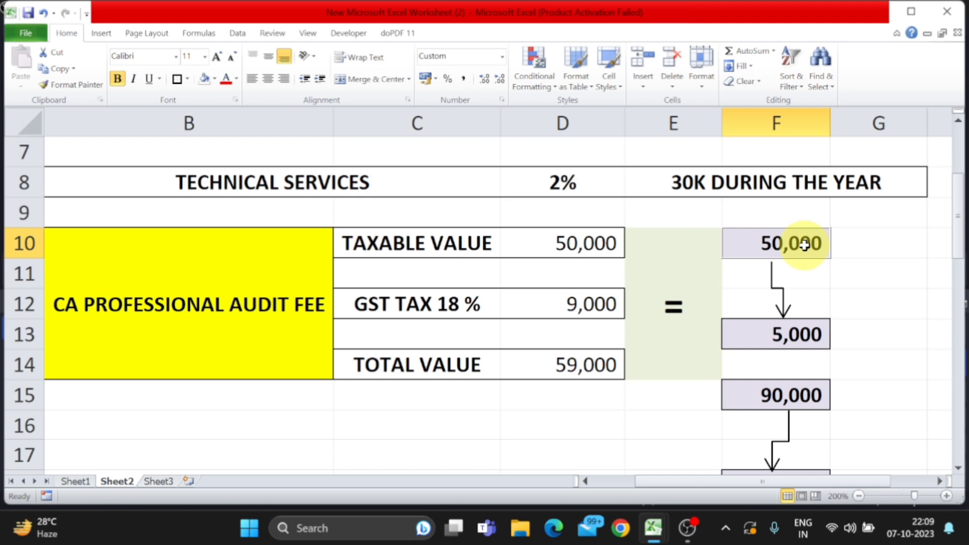
left_click(804, 334)
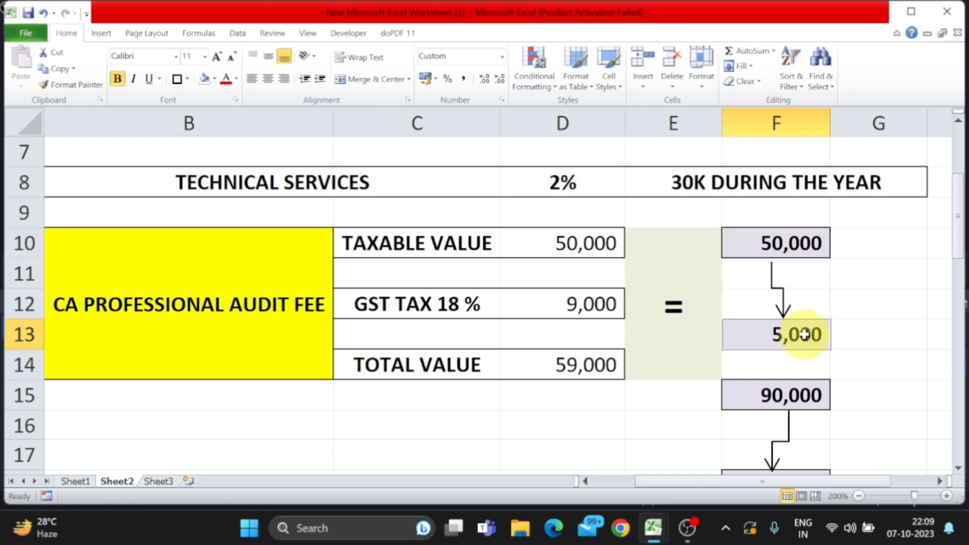
left_click(790, 241)
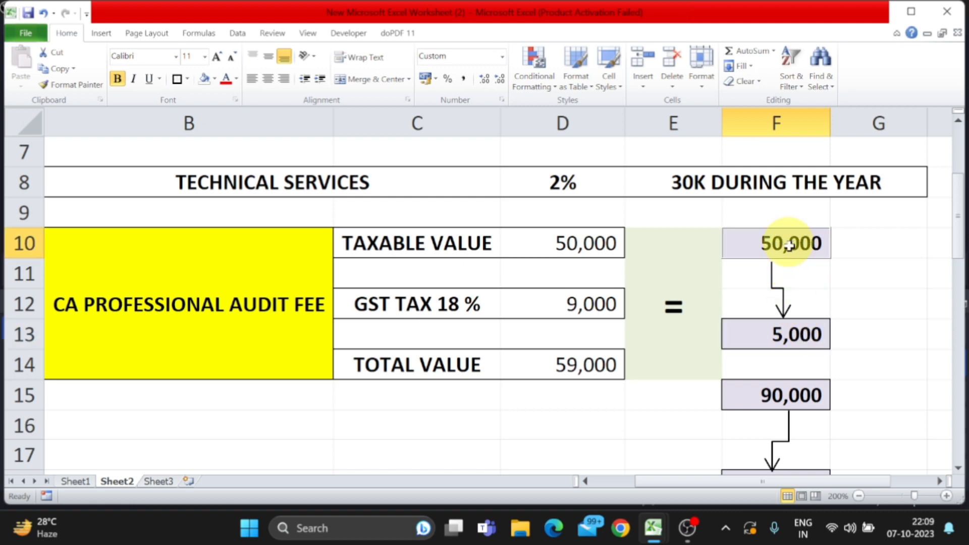
left_click(793, 334)
left_click(794, 396)
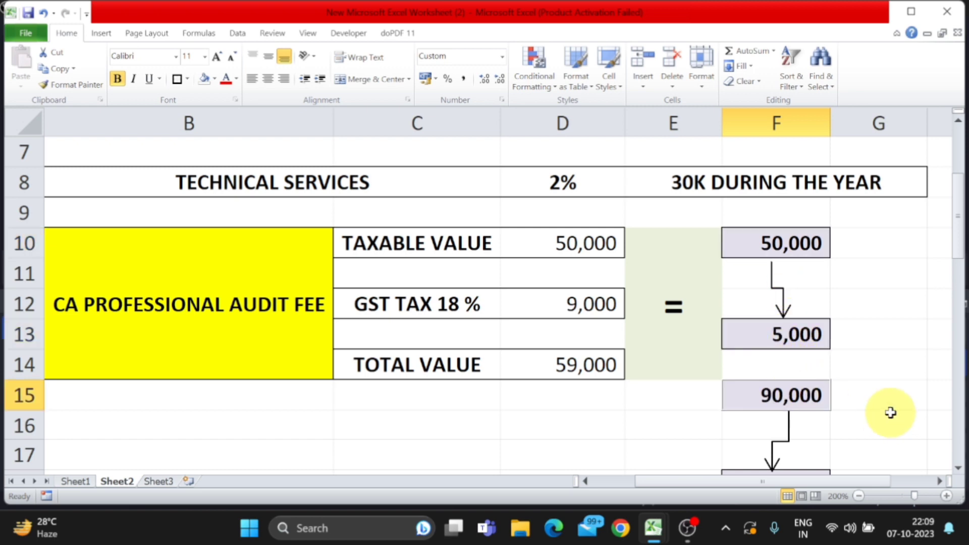
type("45,000")
key("Return")
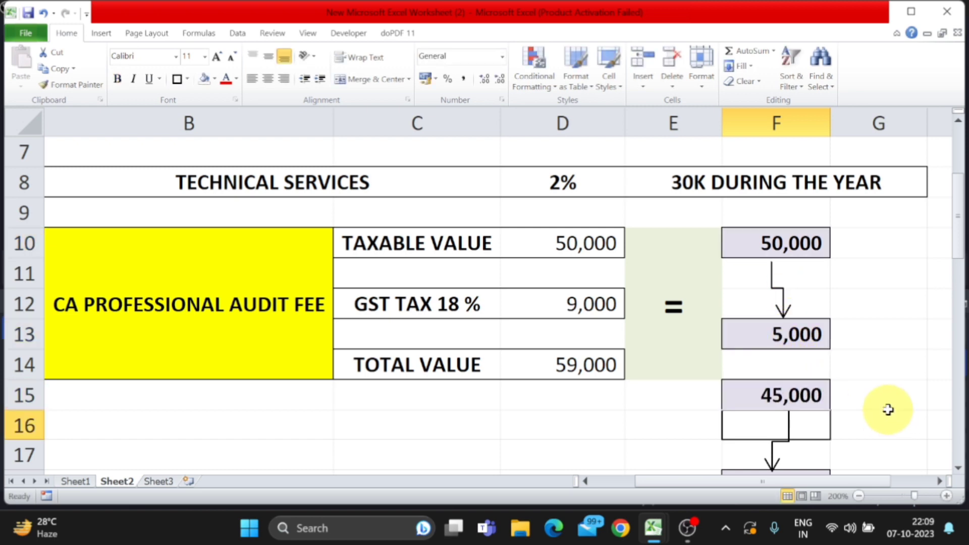
- Set the GST amount in F18 to 9000 and compare the net payable in F20 with the total value in D14
scroll(888, 410, "down", 1)
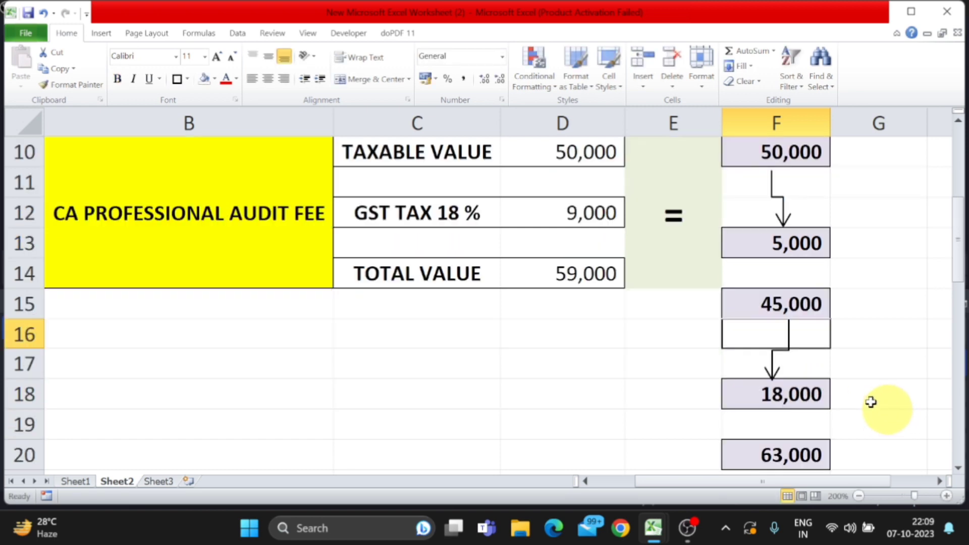
left_click(793, 303)
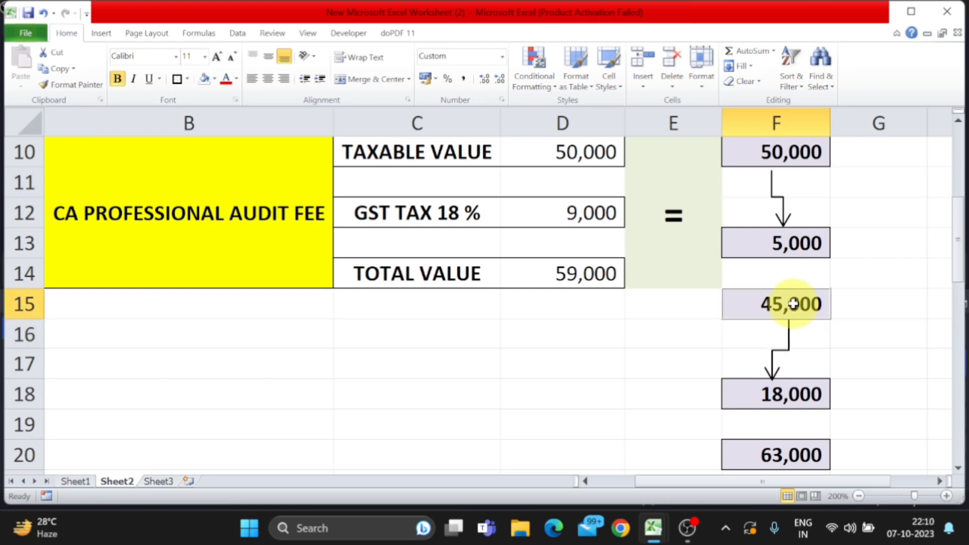
left_click(796, 394)
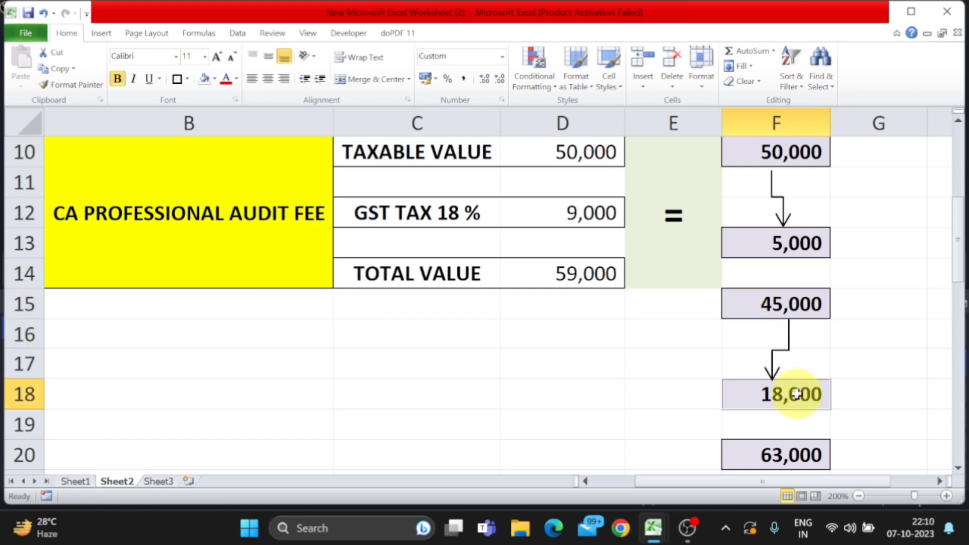
type("90000")
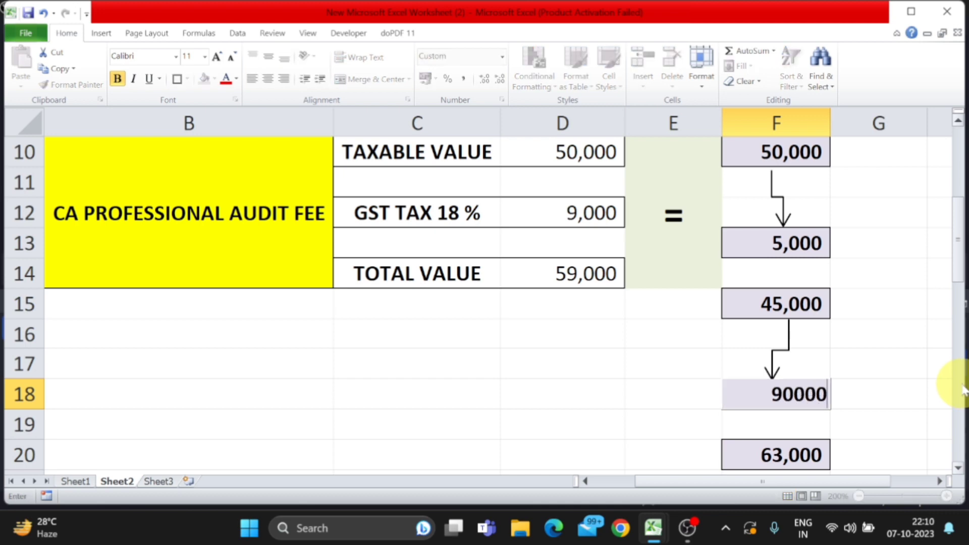
key("BackSpace")
key("Return")
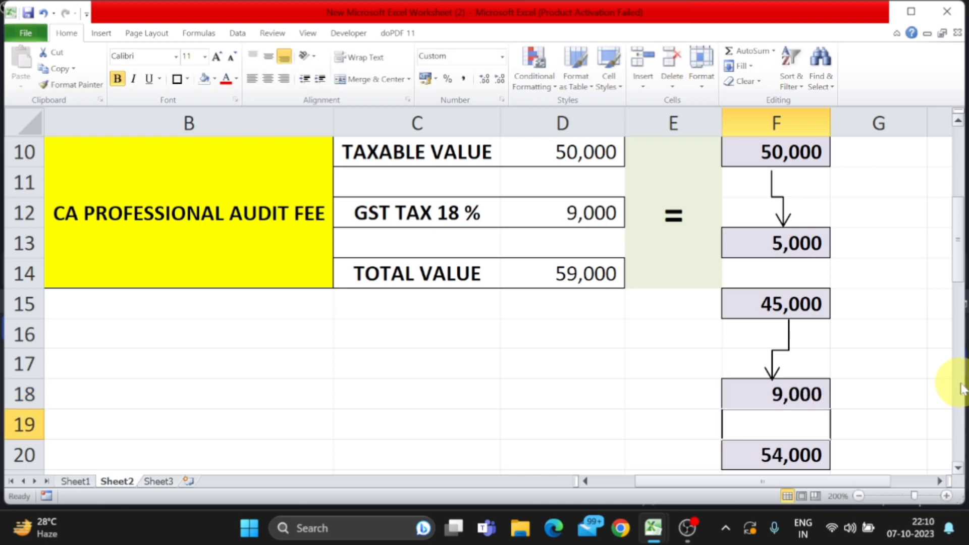
left_click(796, 457)
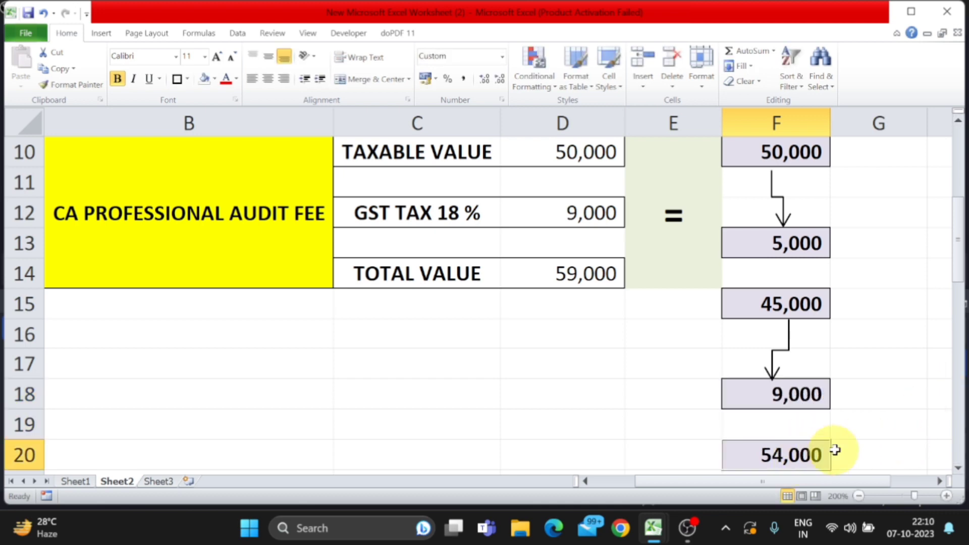
left_click(422, 273)
left_click(577, 277)
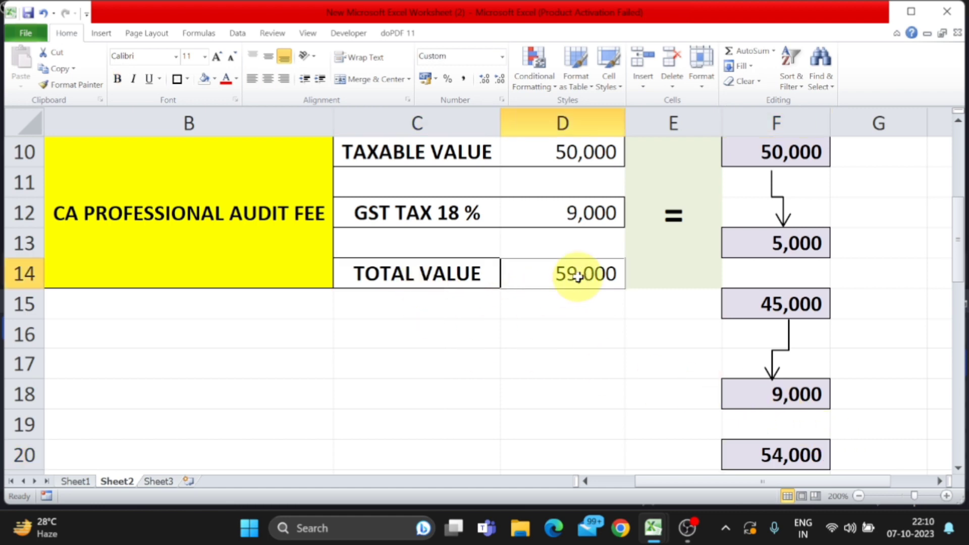
left_click(791, 455)
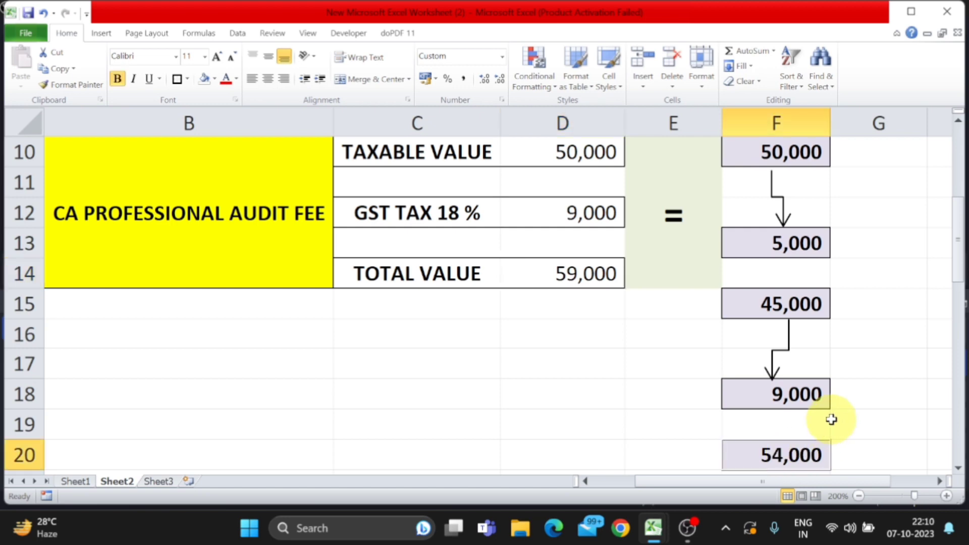
left_click(802, 244)
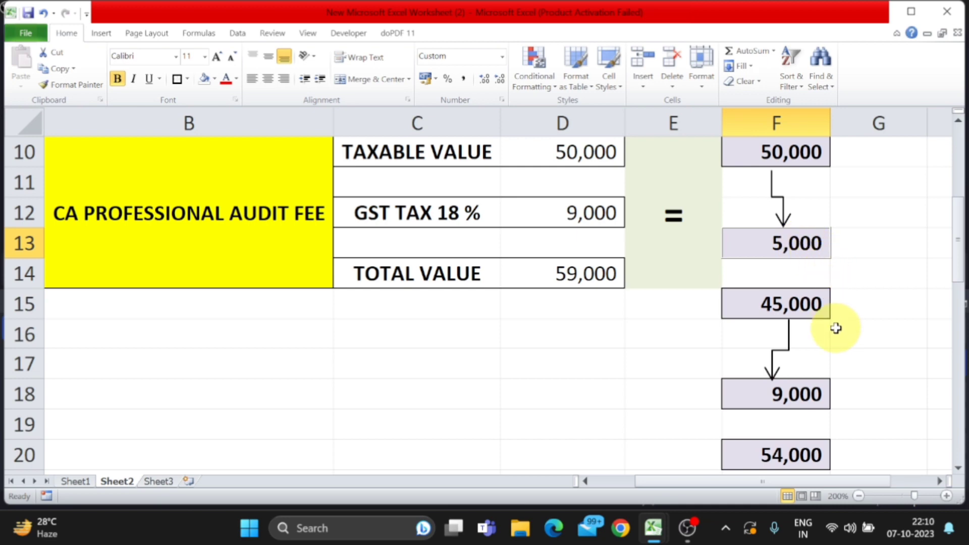
- Set the audit fee's taxable value in D10 to 30000 and check the GST in D12 and the total in D14
scroll(836, 328, "up", 1)
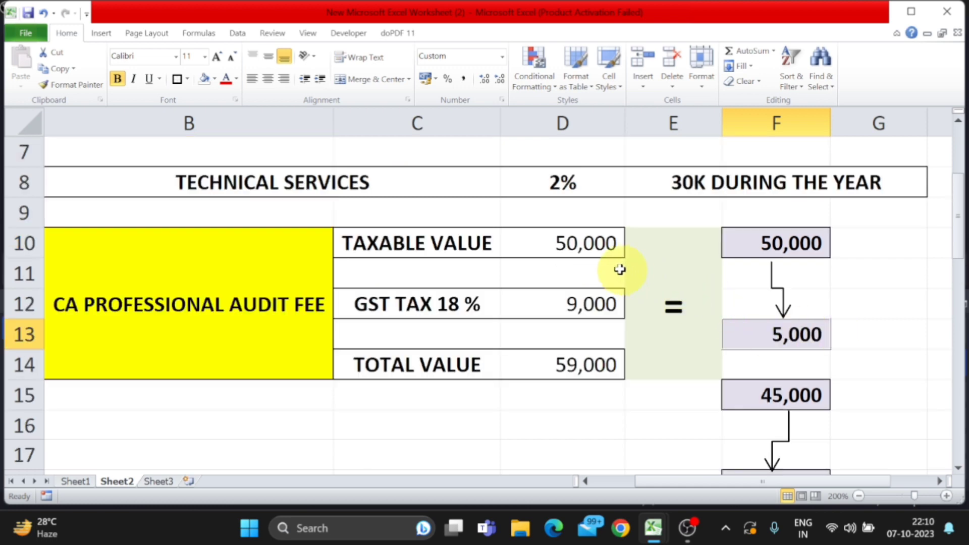
left_click(579, 242)
type("30000")
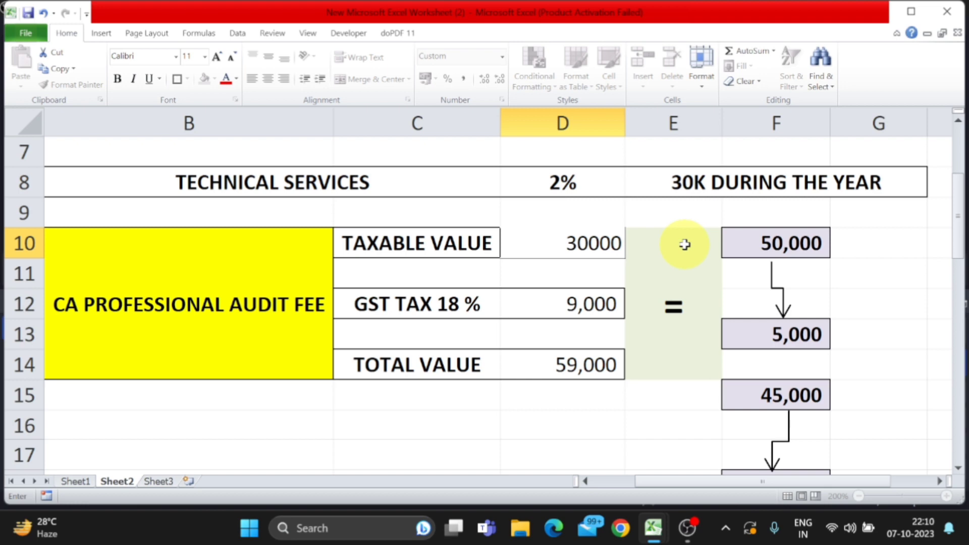
key("Return")
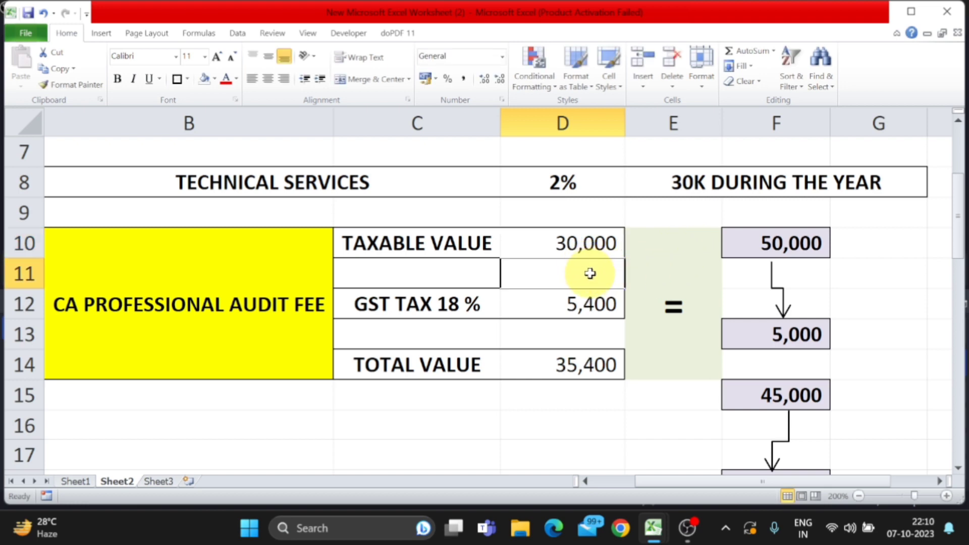
left_click(592, 306)
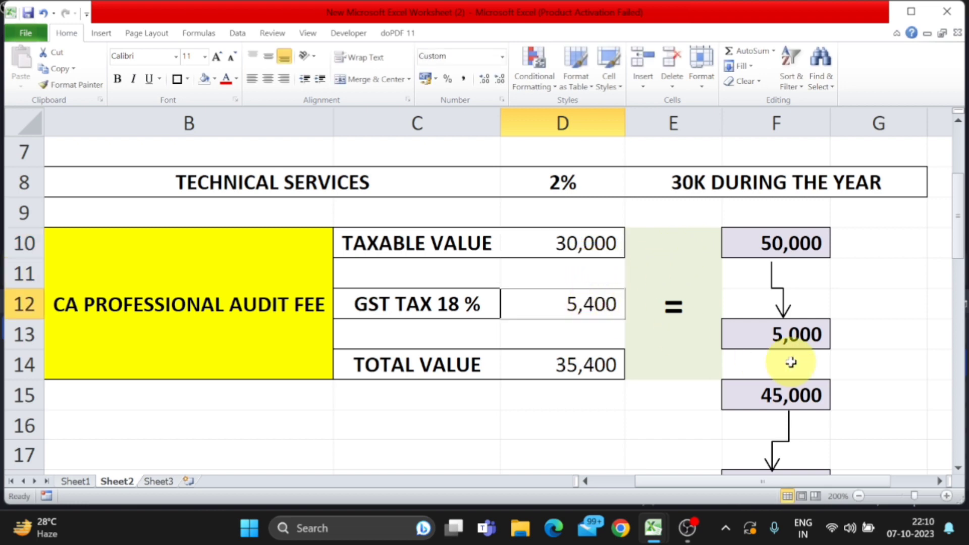
key("F2")
key("Return")
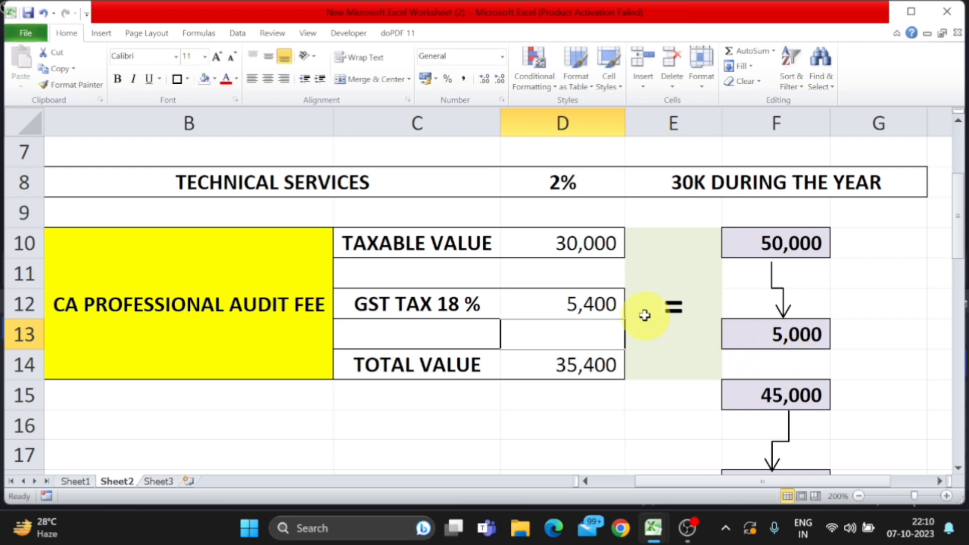
left_click(591, 304)
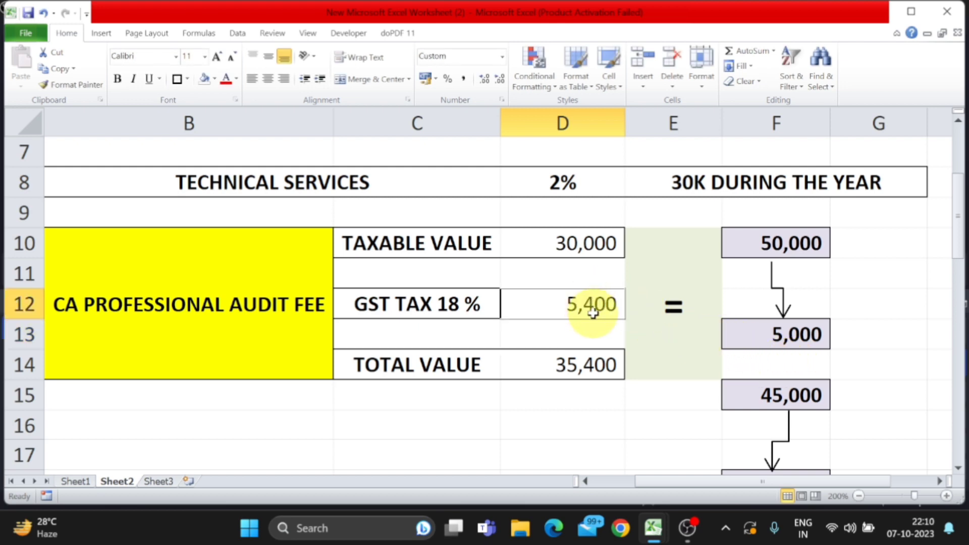
left_click(467, 362)
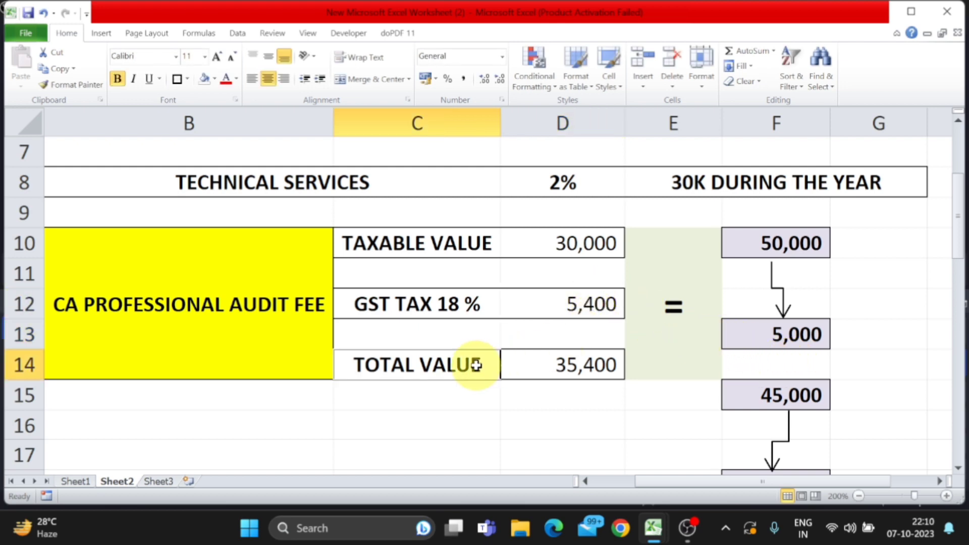
left_click(600, 364)
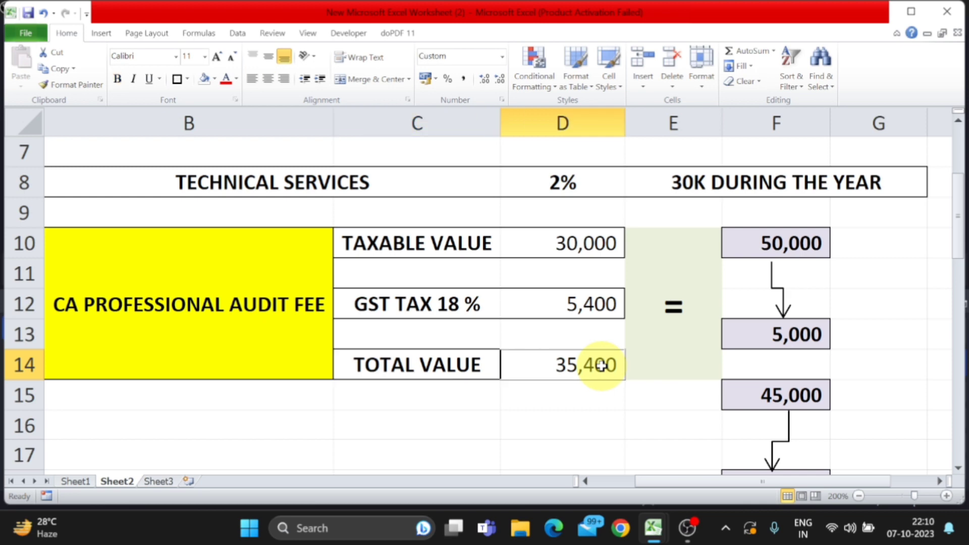
- Enter 30000 in cell F10 as the taxable value for the TDS calculation
left_click(792, 245)
type("30,000")
key("Return")
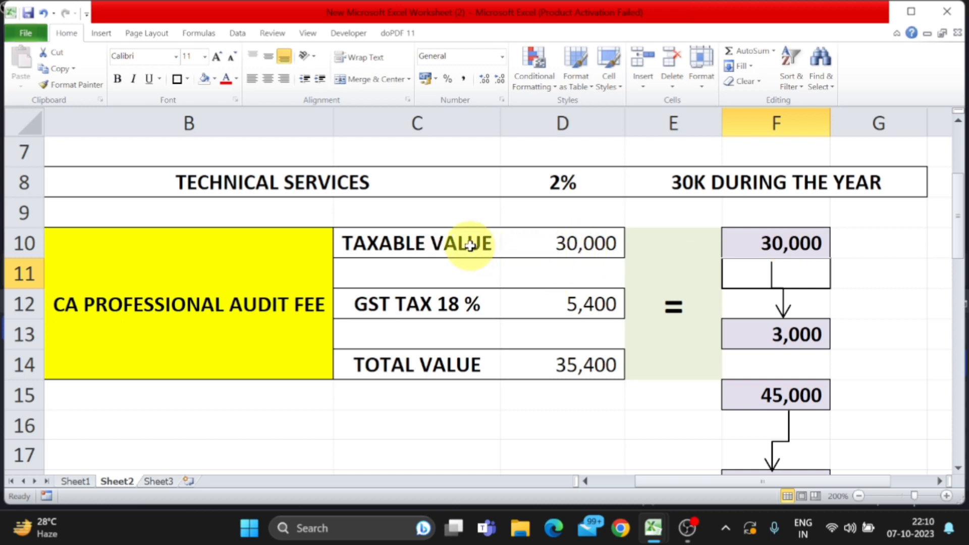
- Check the taxable value in F10 and the TDS in F13, and enter 27000 in F15 as the value less TDS
left_click(792, 244)
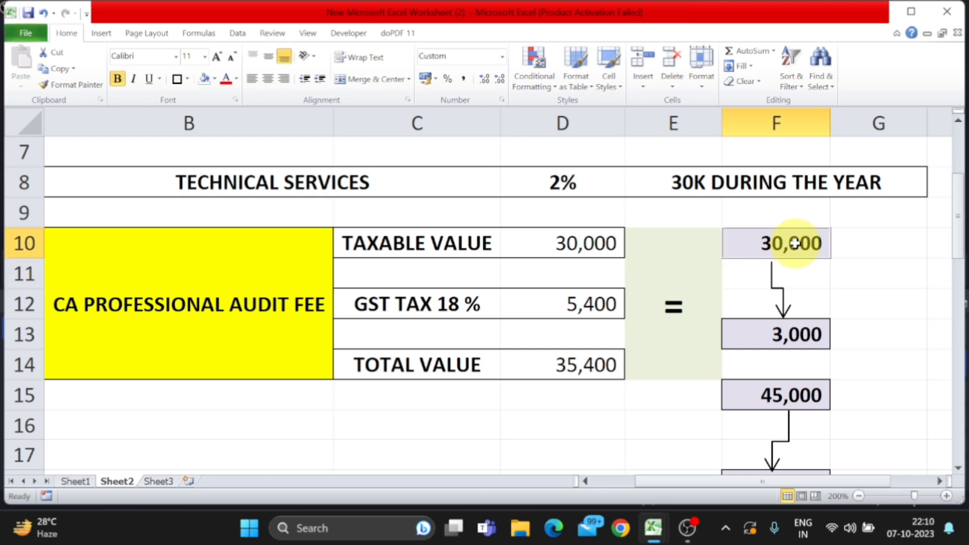
left_click(793, 334)
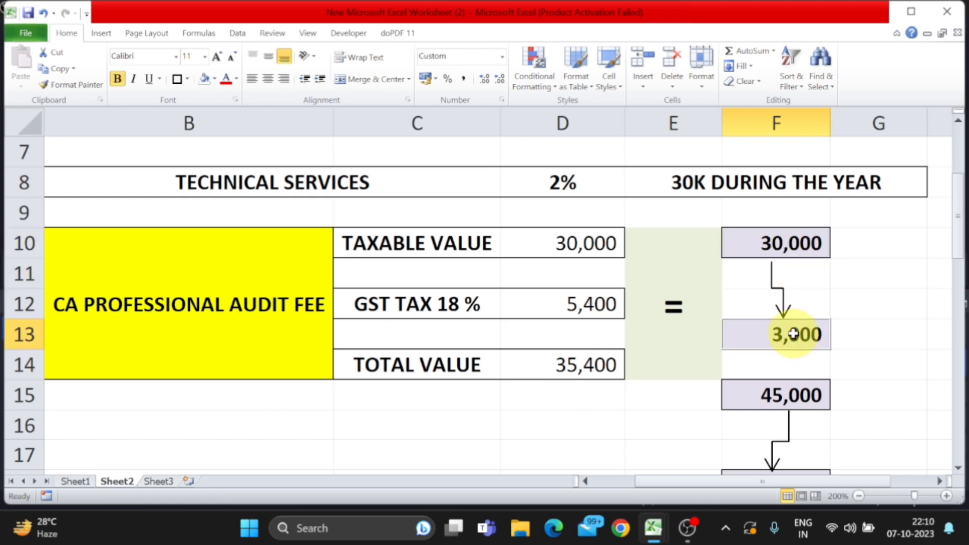
left_click(787, 395)
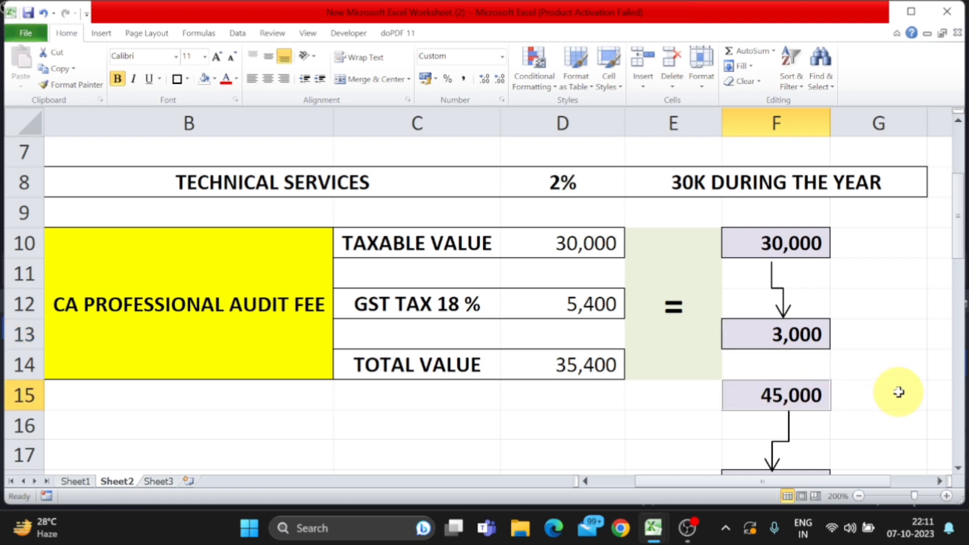
type("27000")
key("Return")
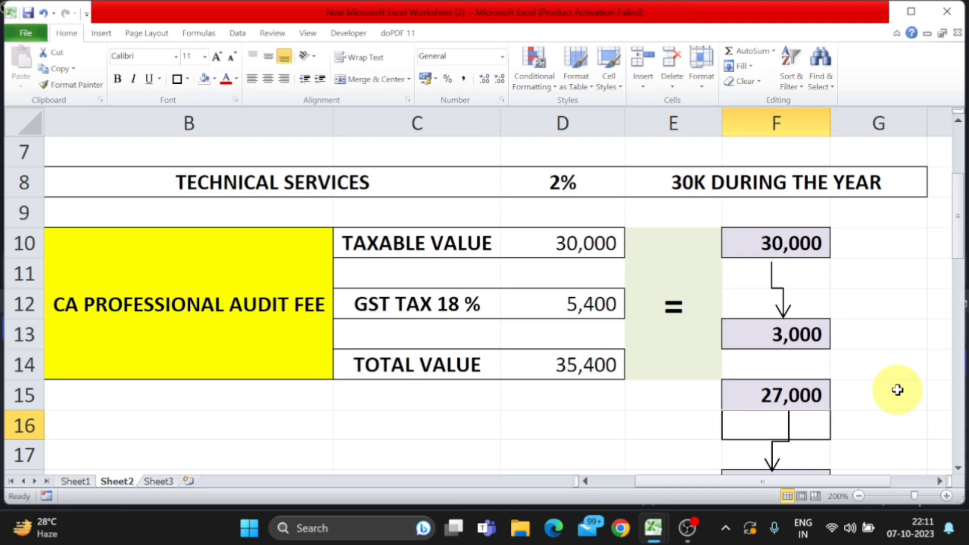
- Set the GST amount in F18 to 5400 and check the net payable in F20
scroll(897, 390, "down", 1)
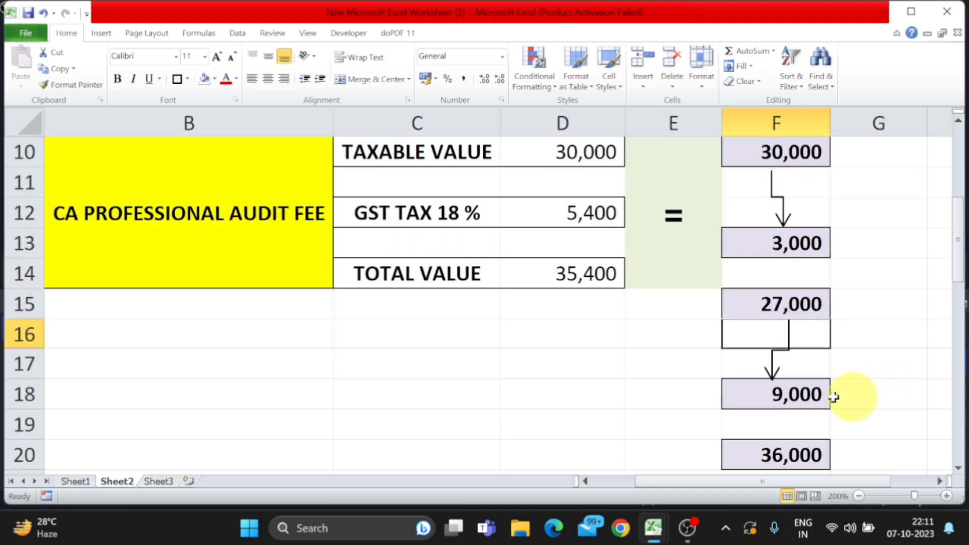
left_click(805, 393)
type("54000")
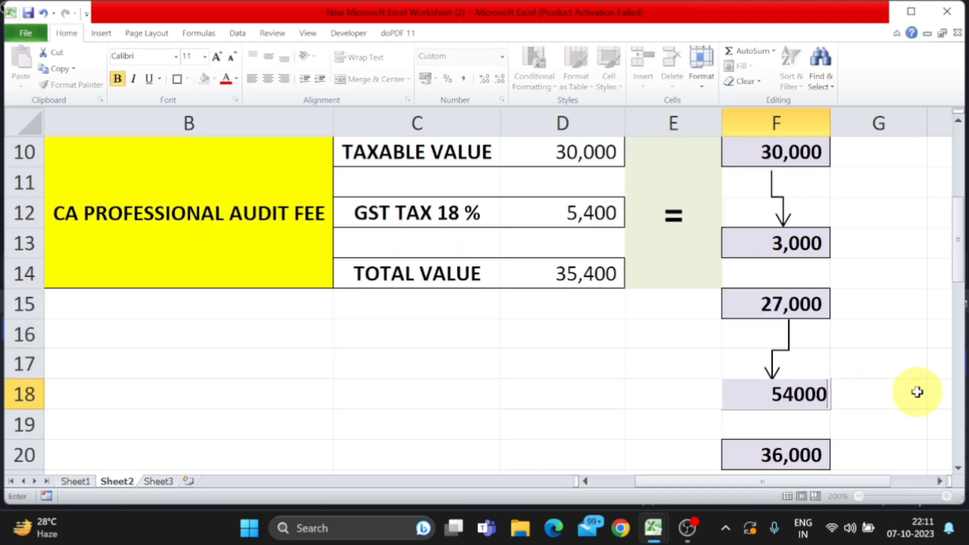
key("BackSpace")
key("Return")
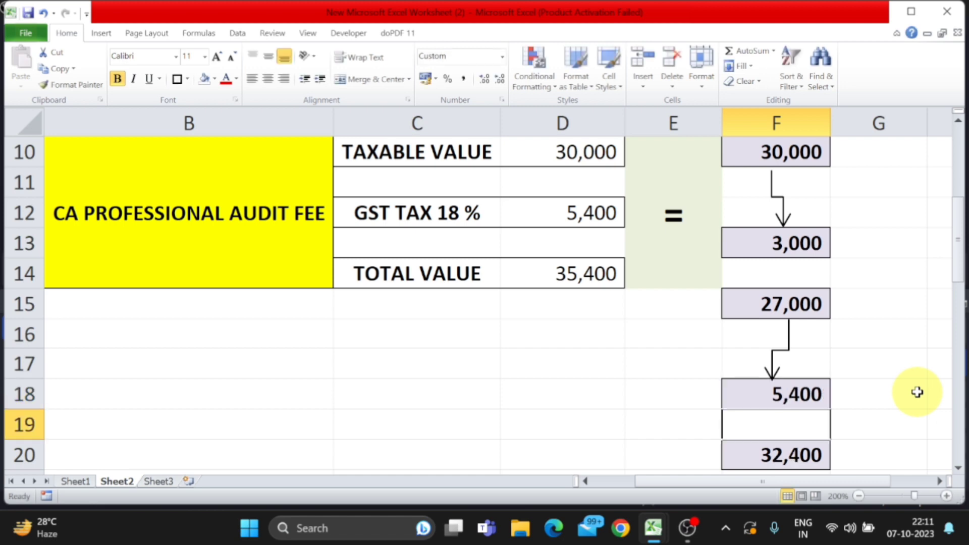
key("Return")
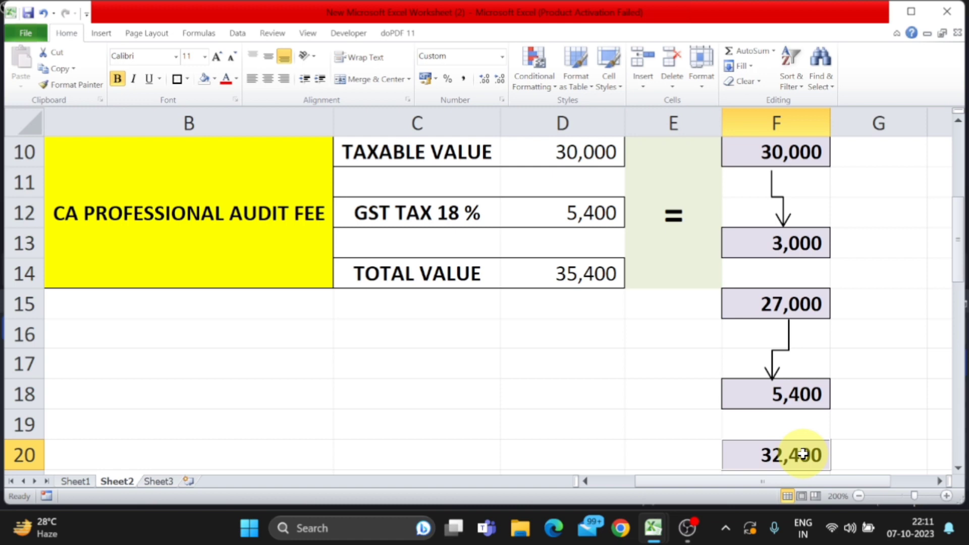
- Review the CA professional audit fee and technical services blocks, and check the Section 194J technical services rate in D8
left_click(192, 243)
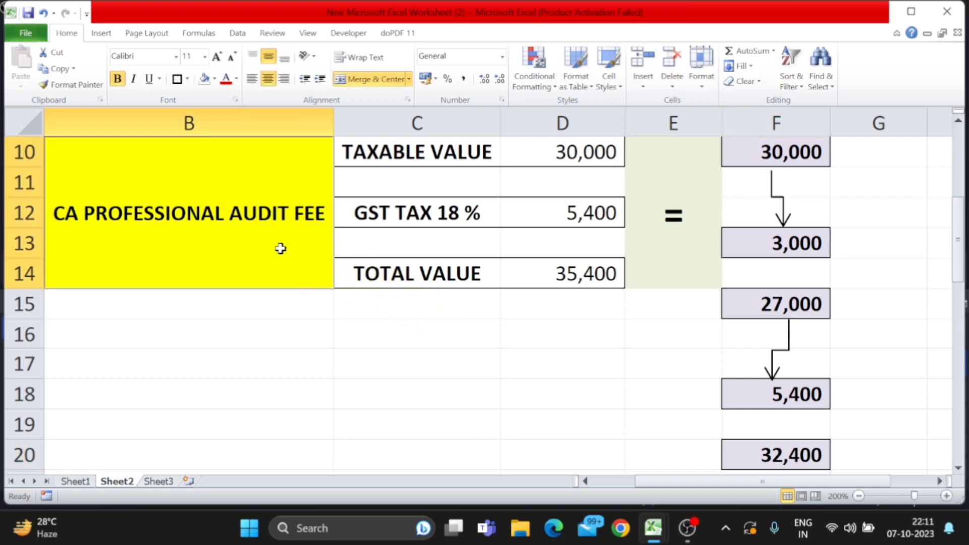
scroll(280, 248, "down", 8)
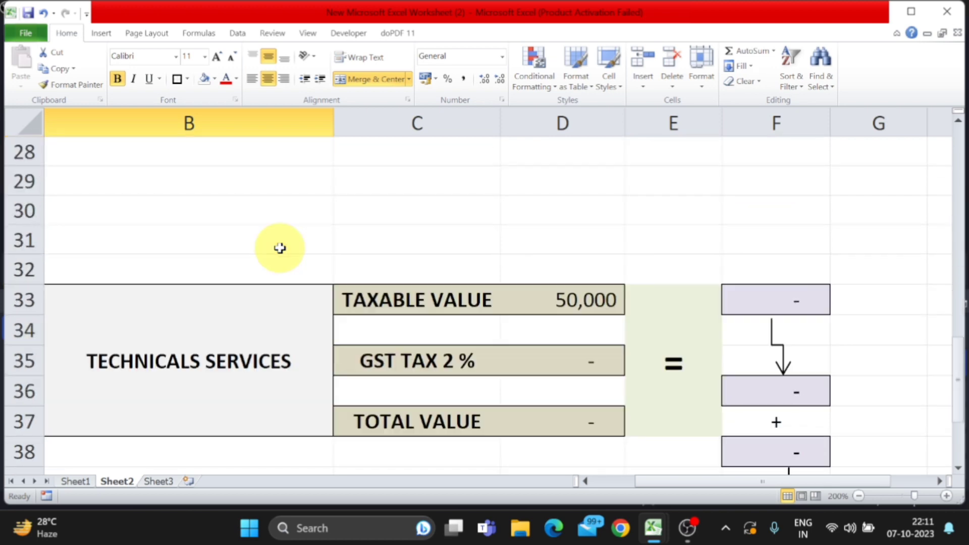
left_click(249, 214)
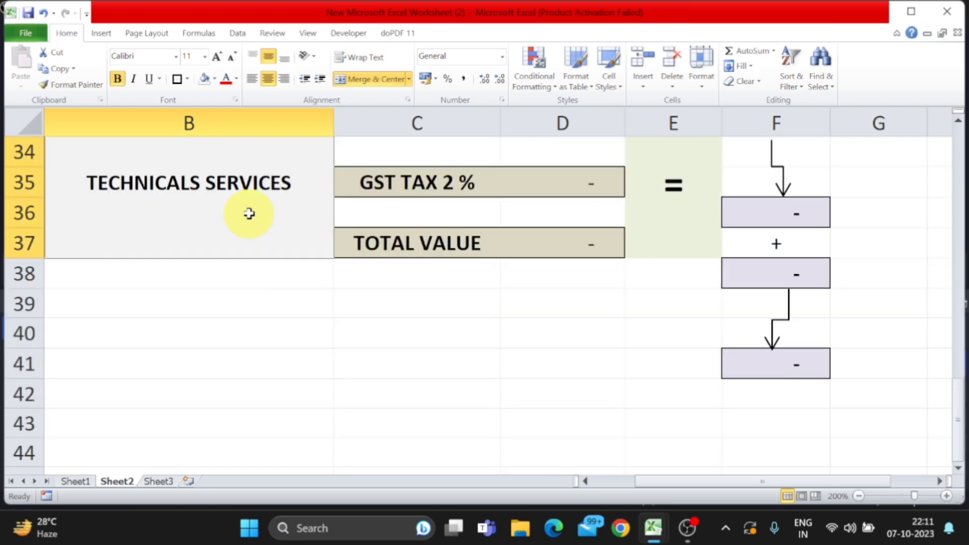
scroll(353, 271, "up", 11)
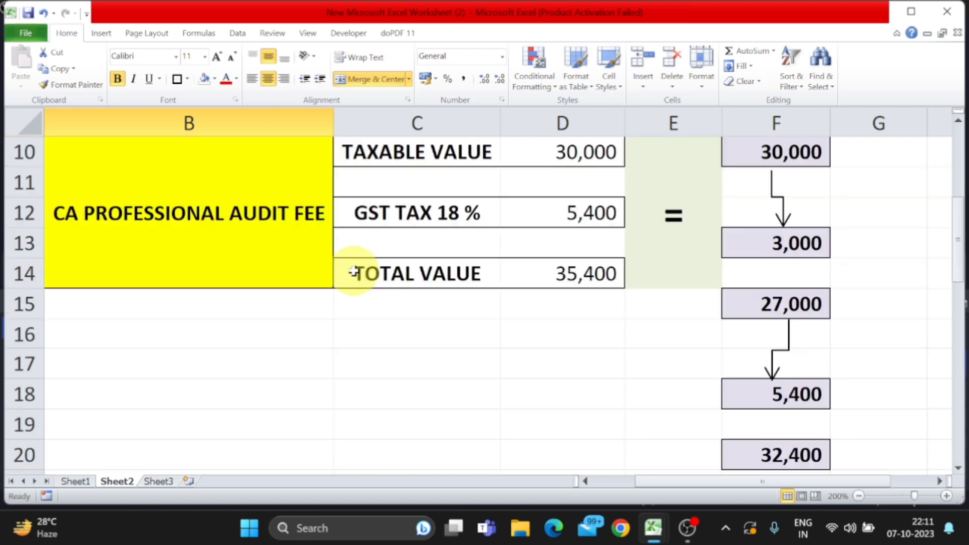
left_click(446, 247)
scroll(465, 350, "down", 2)
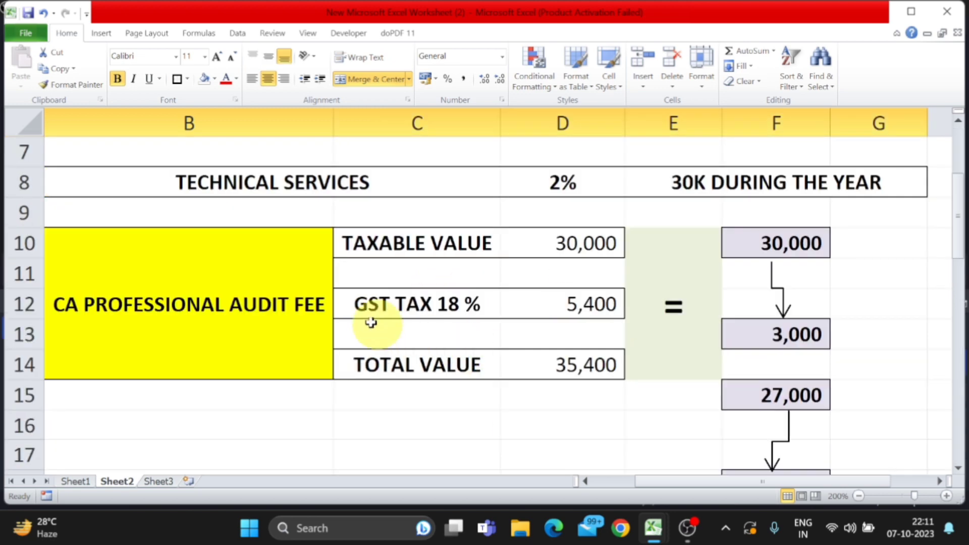
left_click(264, 300)
scroll(262, 298, "down", 8)
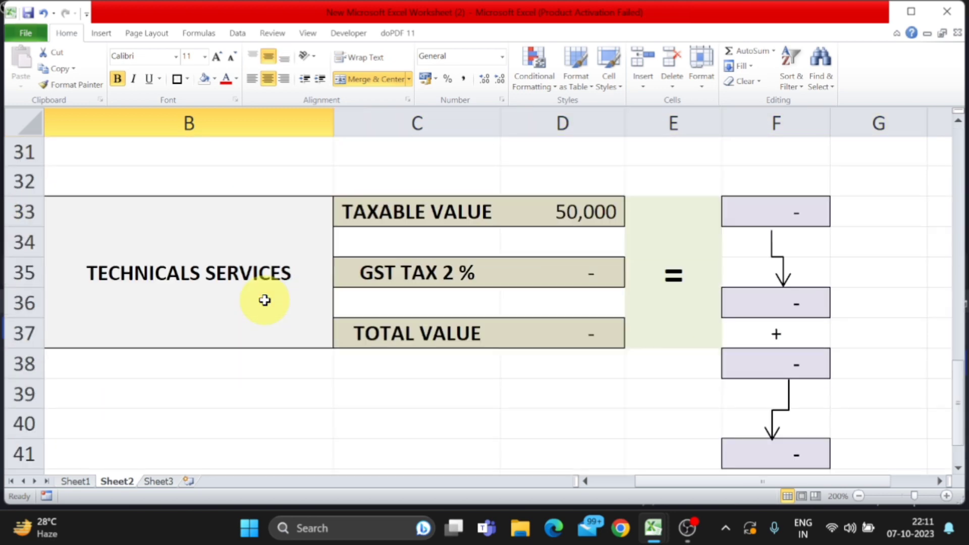
left_click(259, 285)
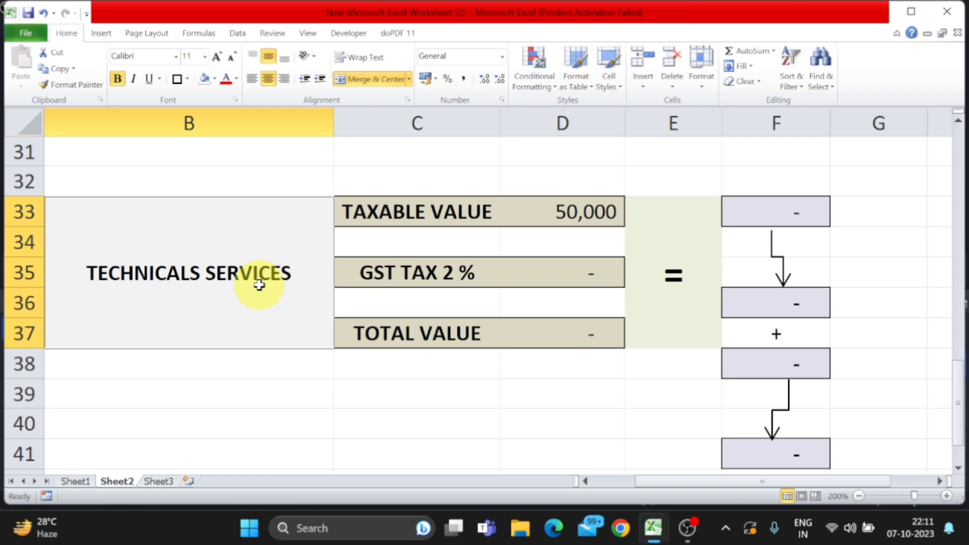
scroll(294, 309, "up", 9)
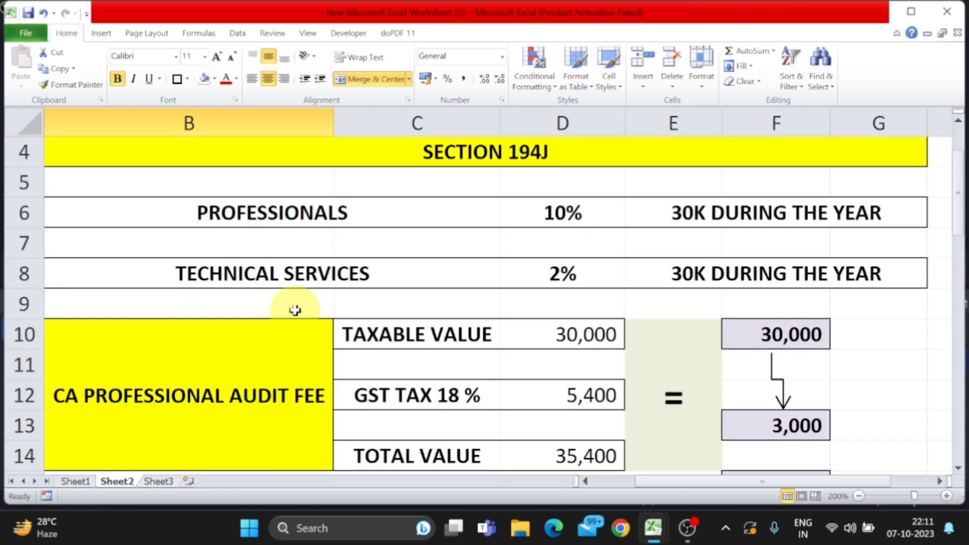
left_click(563, 275)
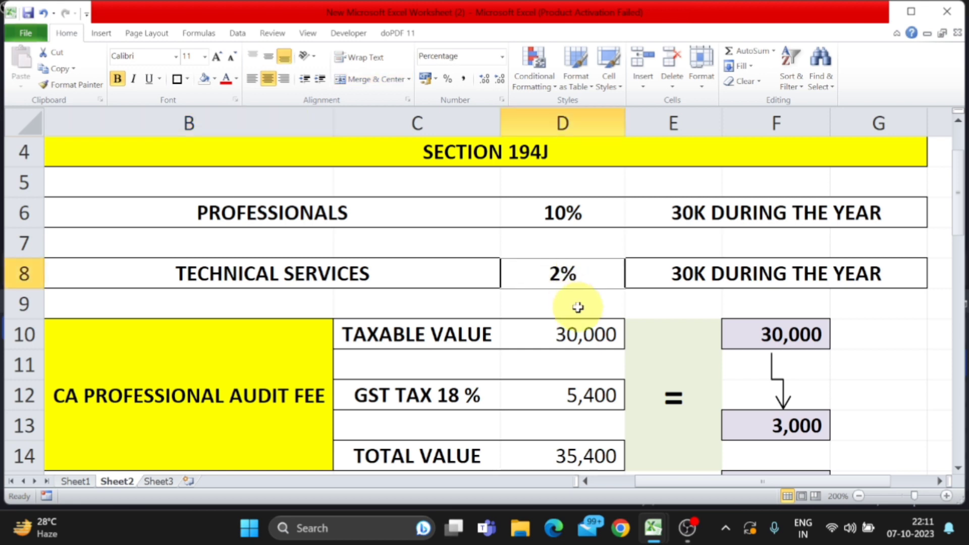
- Set the technical services taxable value in D33 to 35000 and check the GST in D35 and the total in D37
scroll(576, 307, "down", 8)
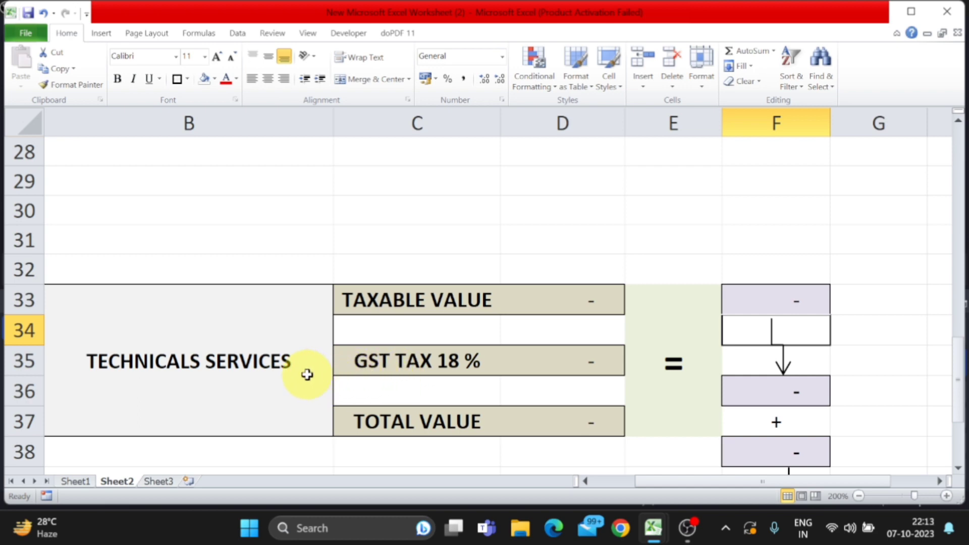
left_click(550, 298)
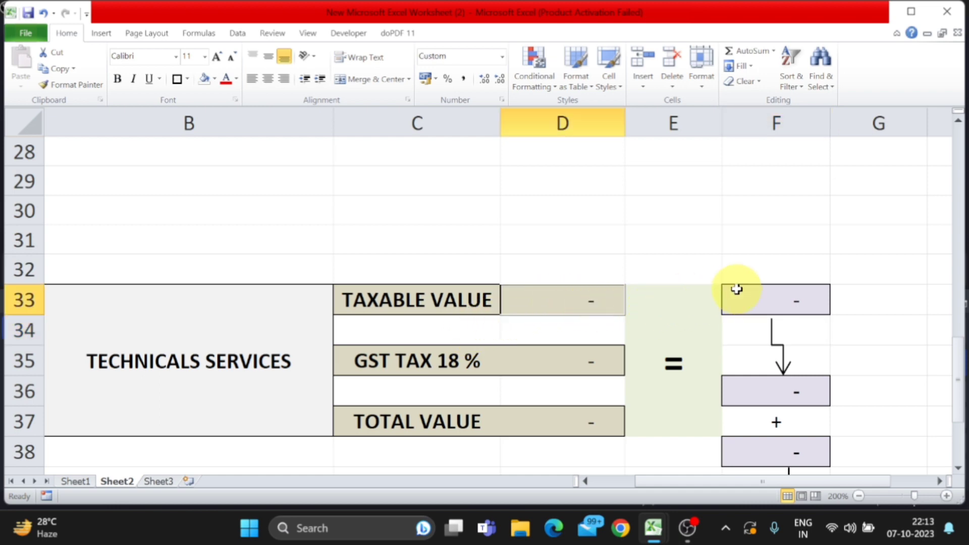
type("35000")
key("Return")
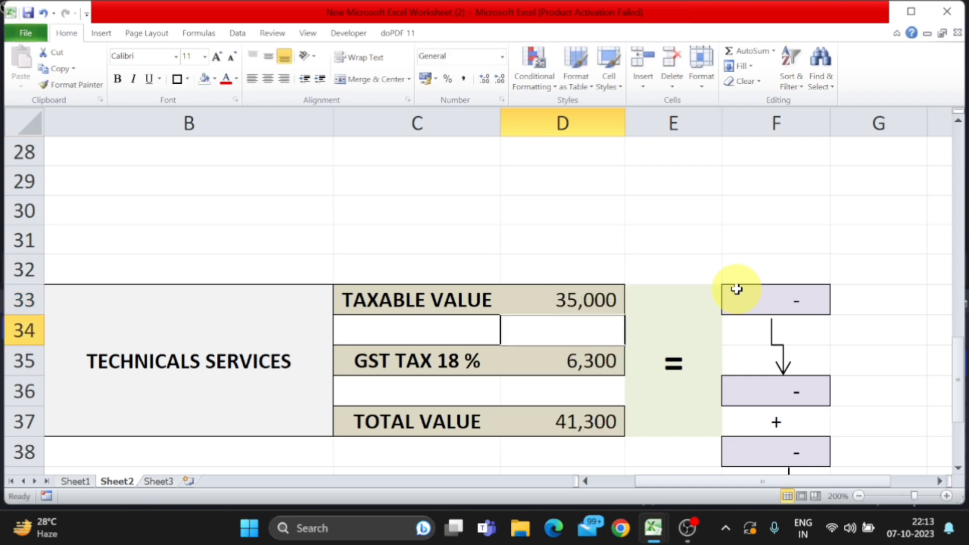
left_click(428, 363)
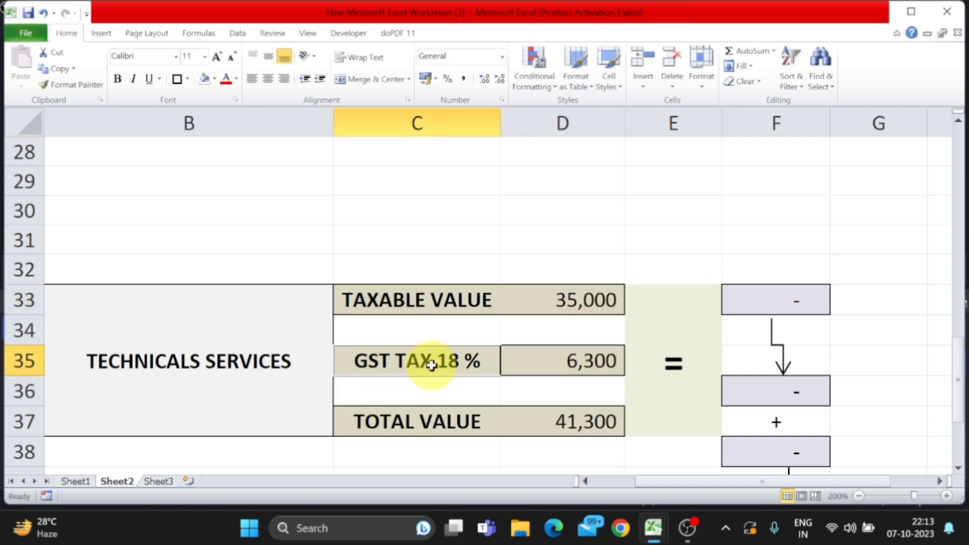
left_click(590, 366)
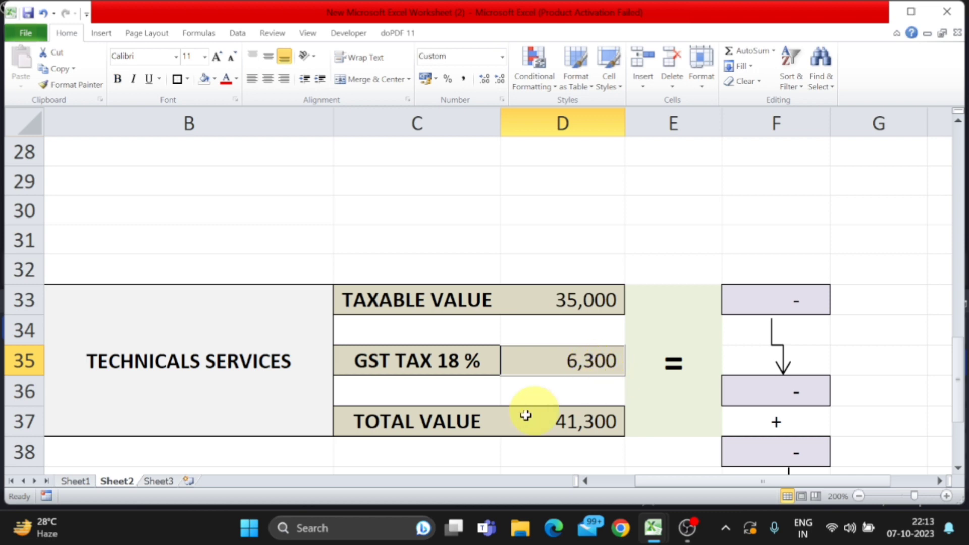
left_click(432, 424)
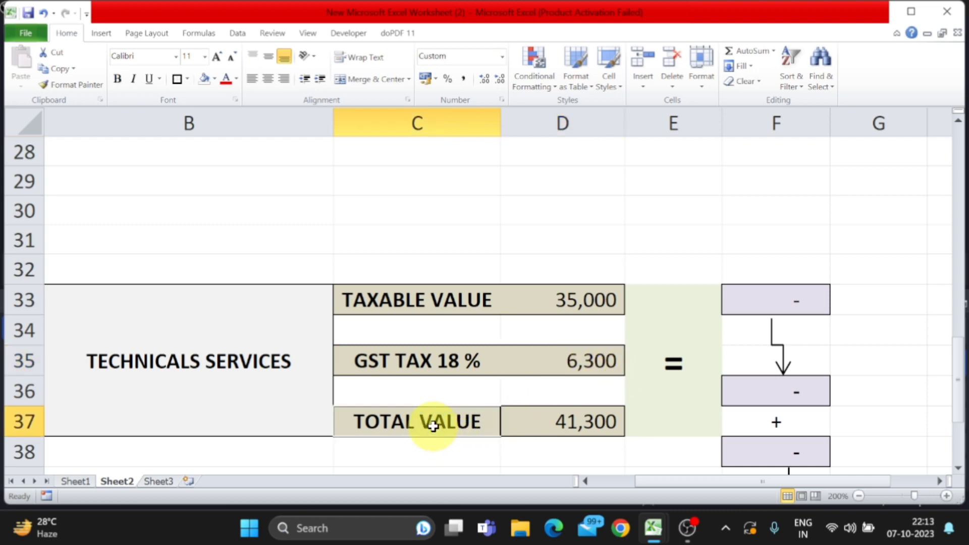
left_click(596, 425)
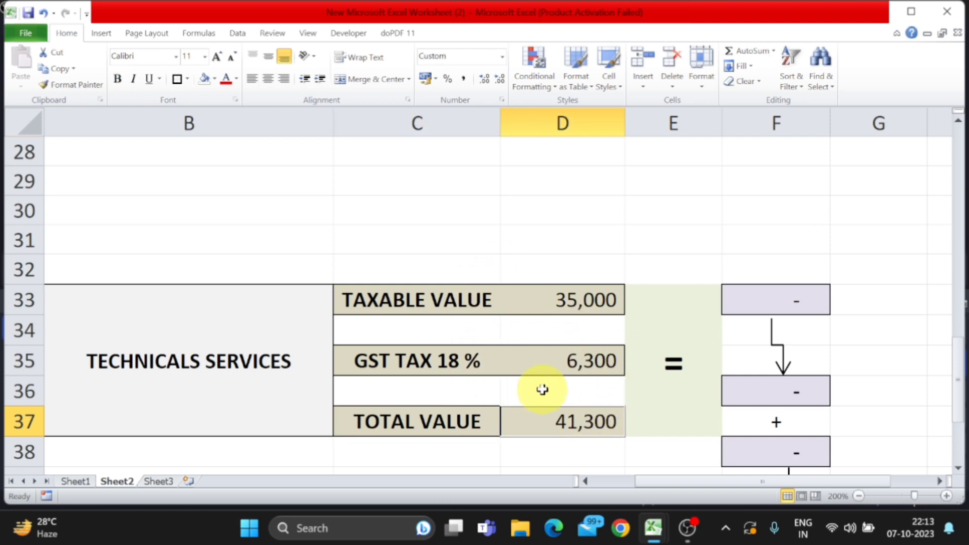
- Examine the technical services taxable value in D33 and the corresponding TDS calculation cell F33
left_click(825, 307)
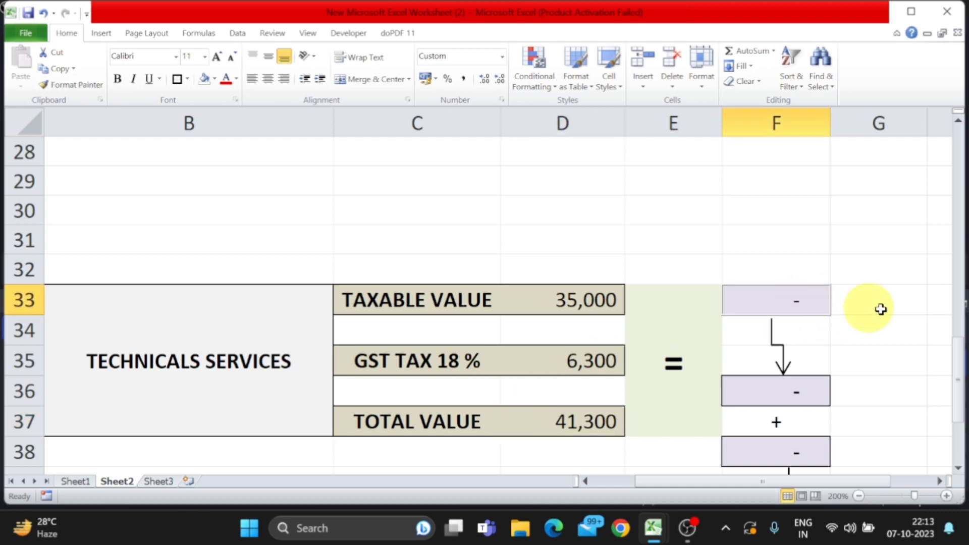
left_click(455, 302)
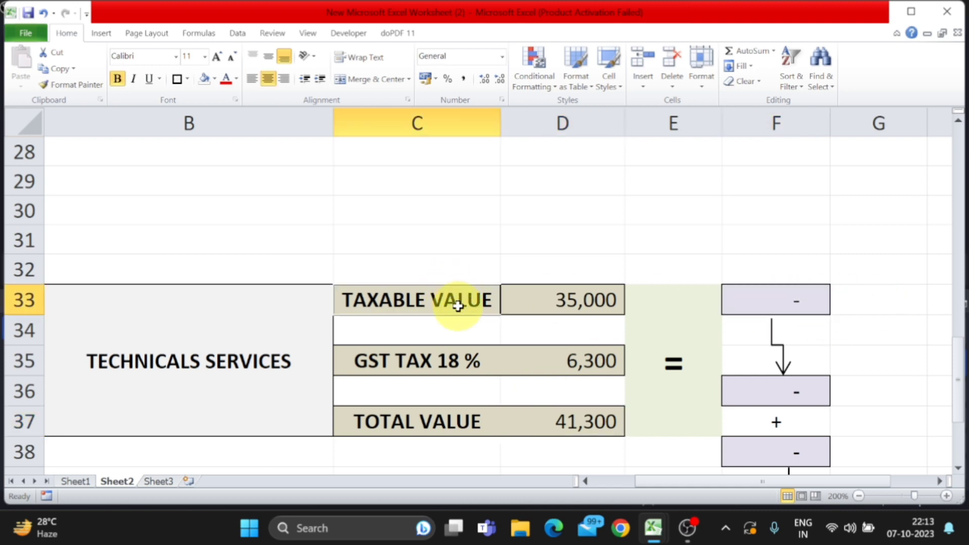
left_click(568, 308)
left_click(754, 301)
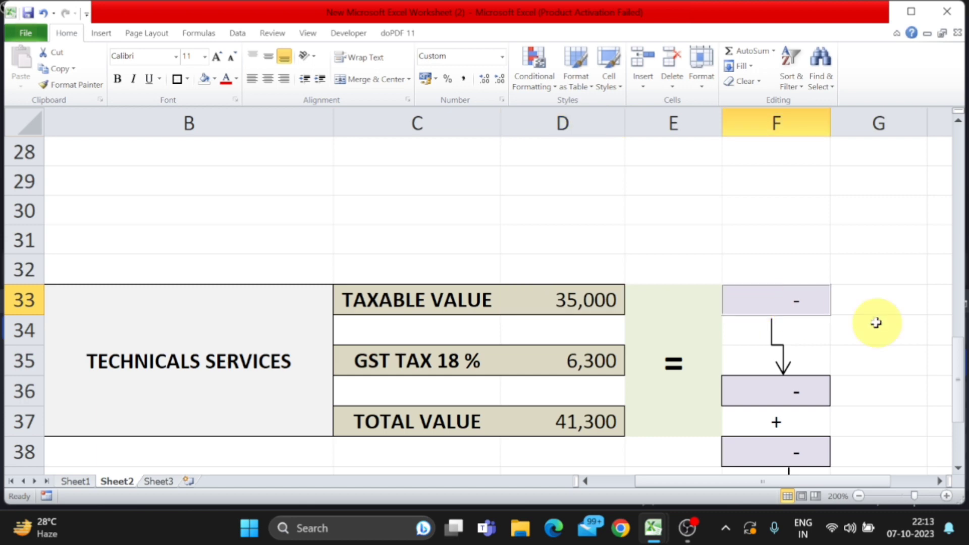
- Compare the audit fee's taxable value and GST in D10 and D12 with the technical services amounts in D33 and D35
left_click(230, 368)
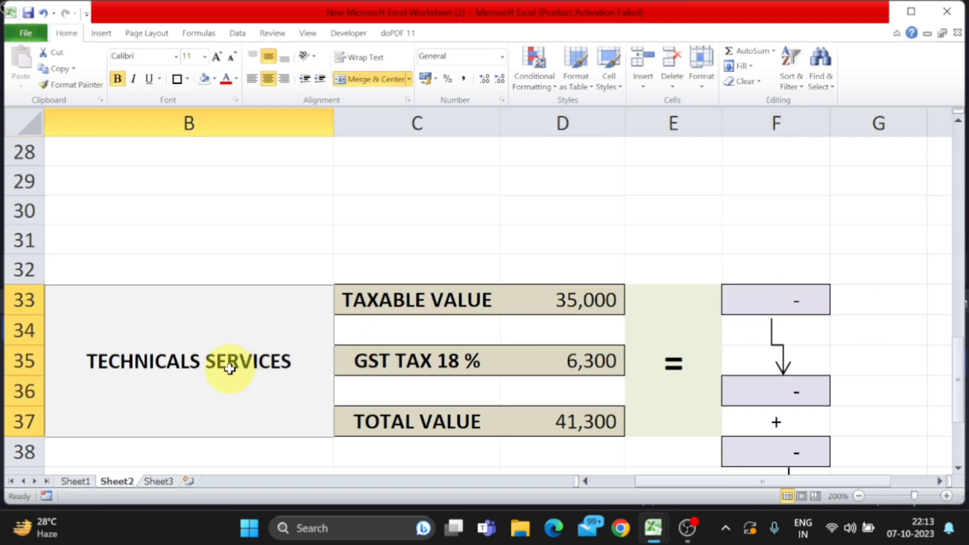
scroll(232, 370, "up", 4)
scroll(235, 375, "up", 4)
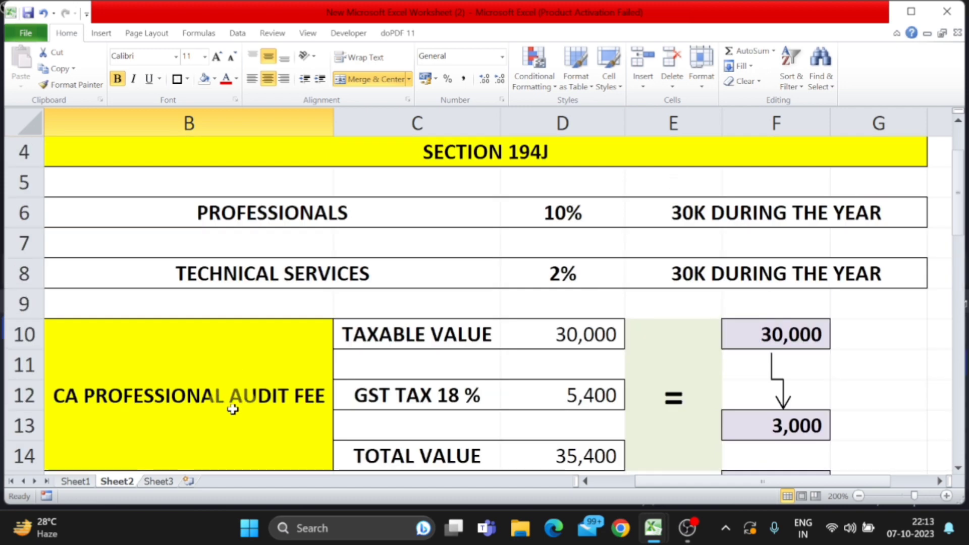
left_click(235, 407)
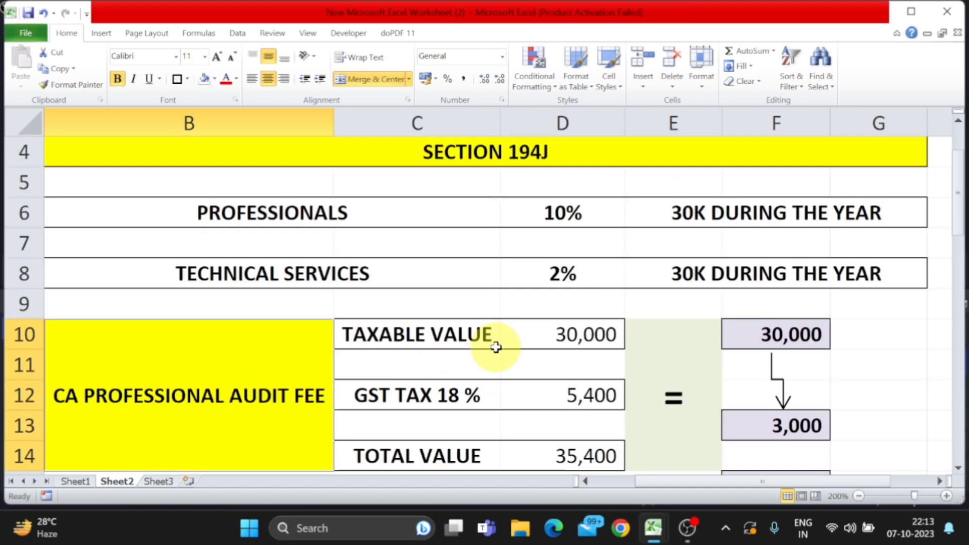
left_click(555, 338)
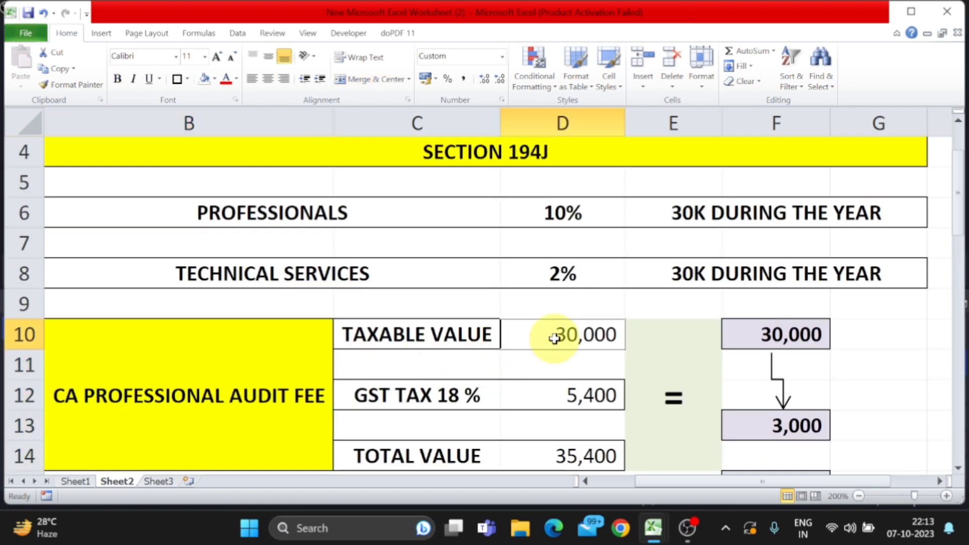
left_click(562, 398)
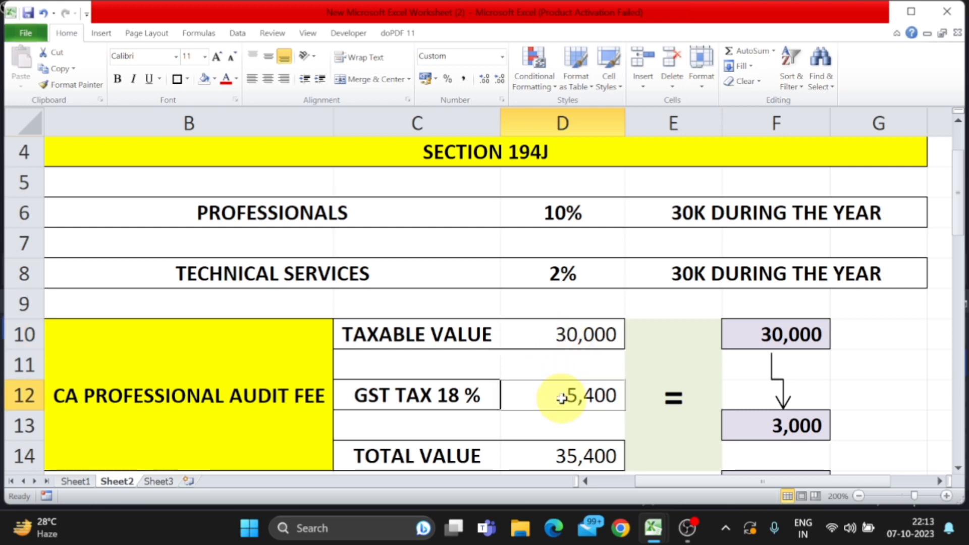
left_click(589, 338)
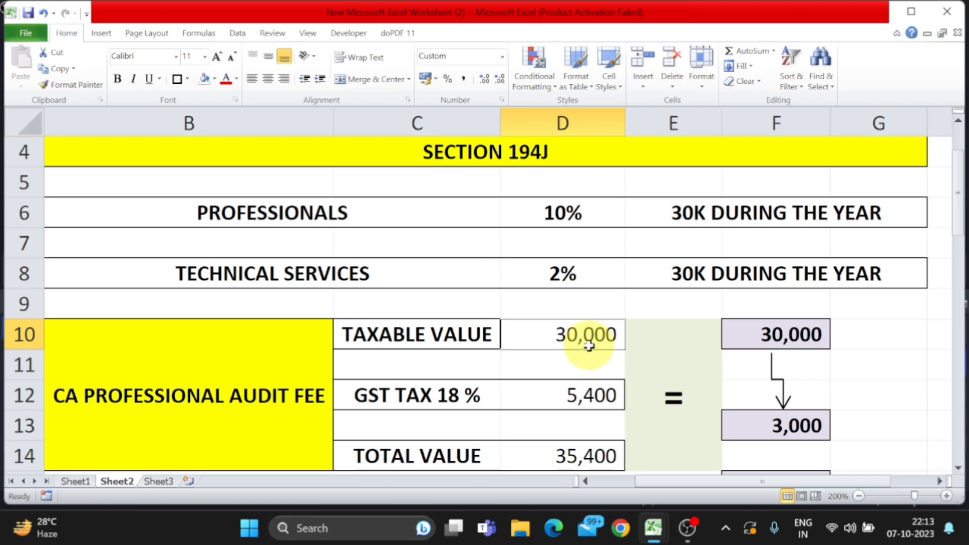
left_click(589, 397)
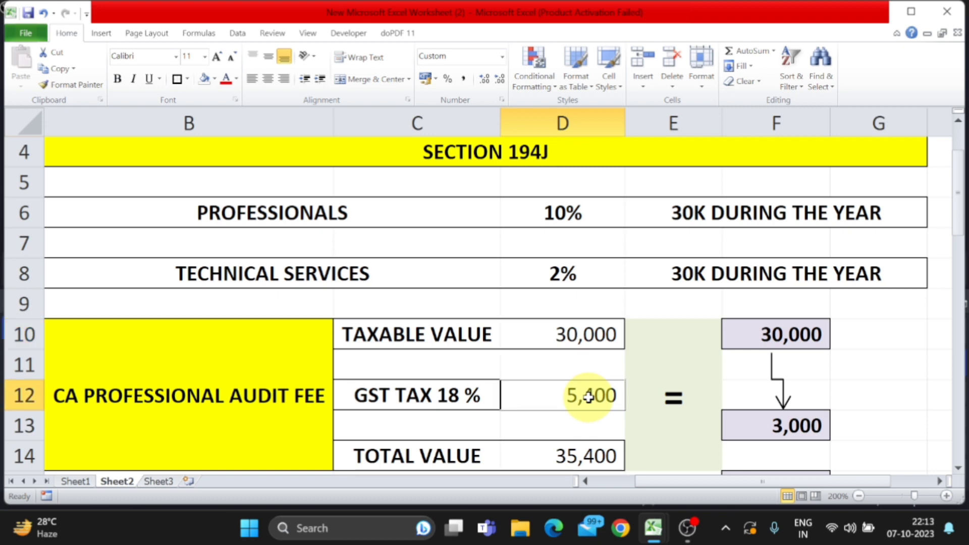
scroll(586, 395, "down", 10)
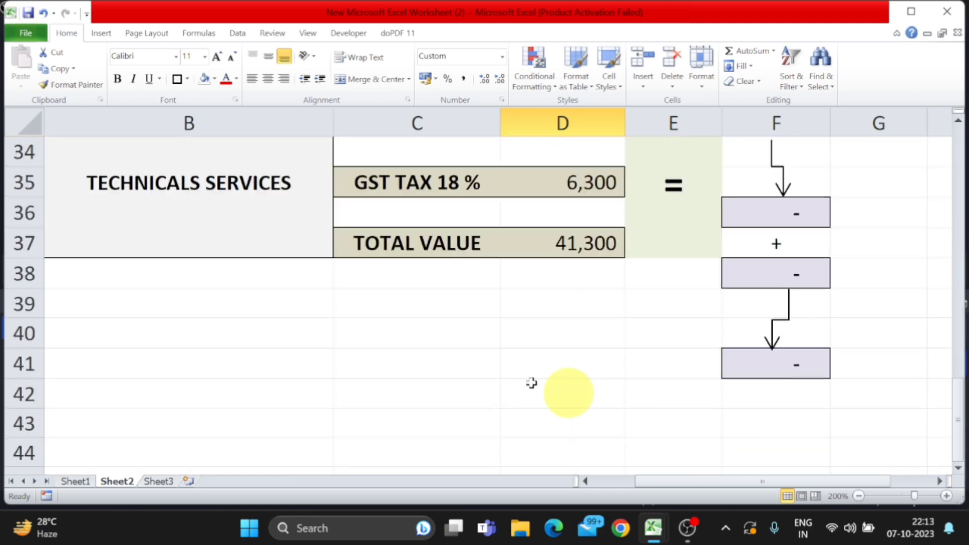
scroll(530, 383, "up", 2)
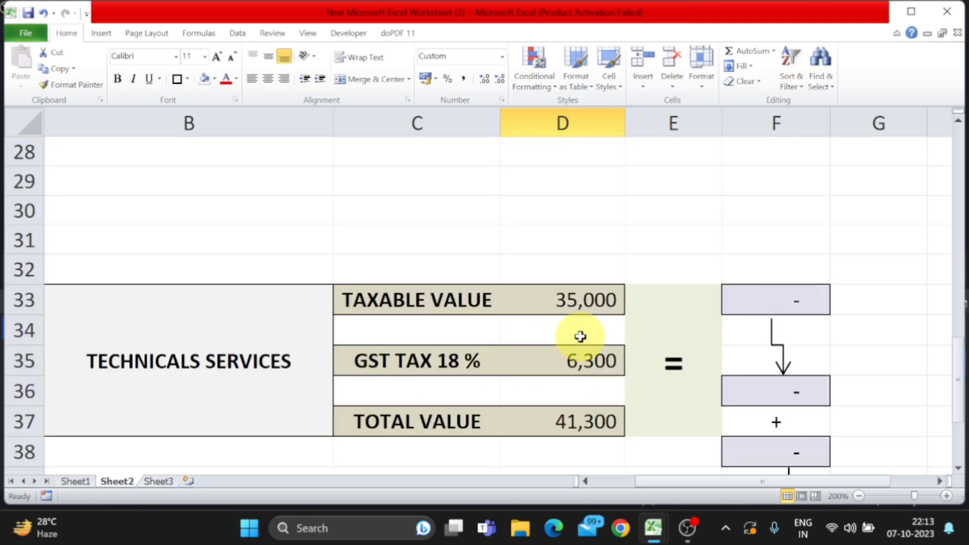
left_click(224, 364)
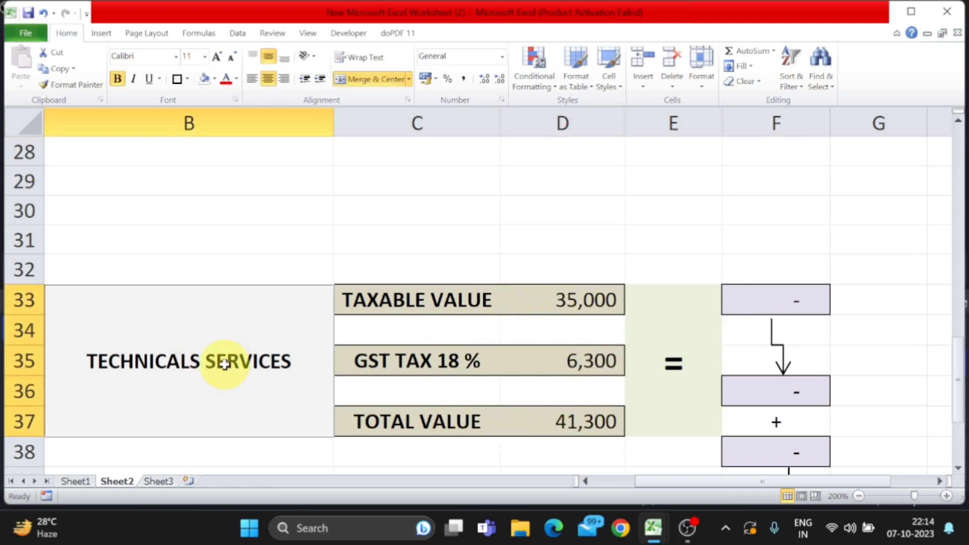
left_click(583, 299)
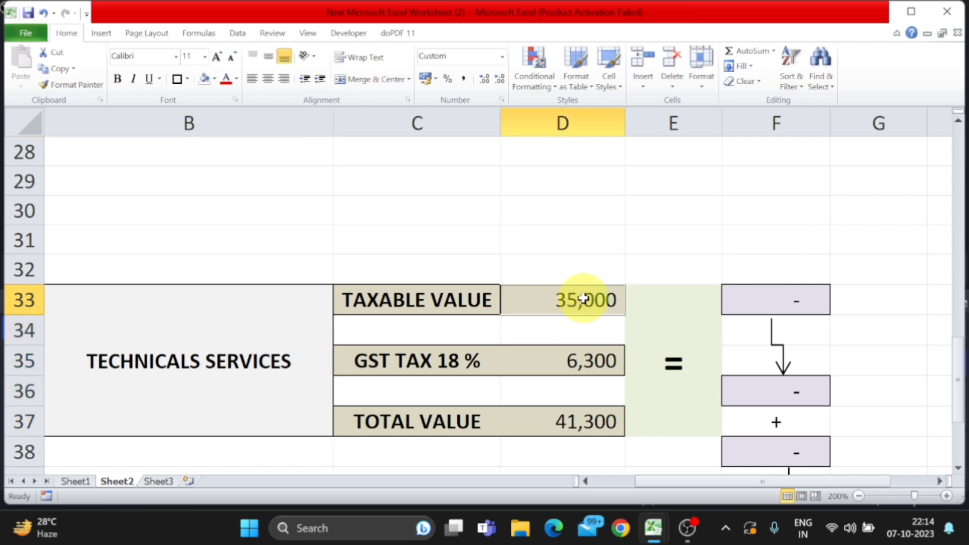
left_click(589, 362)
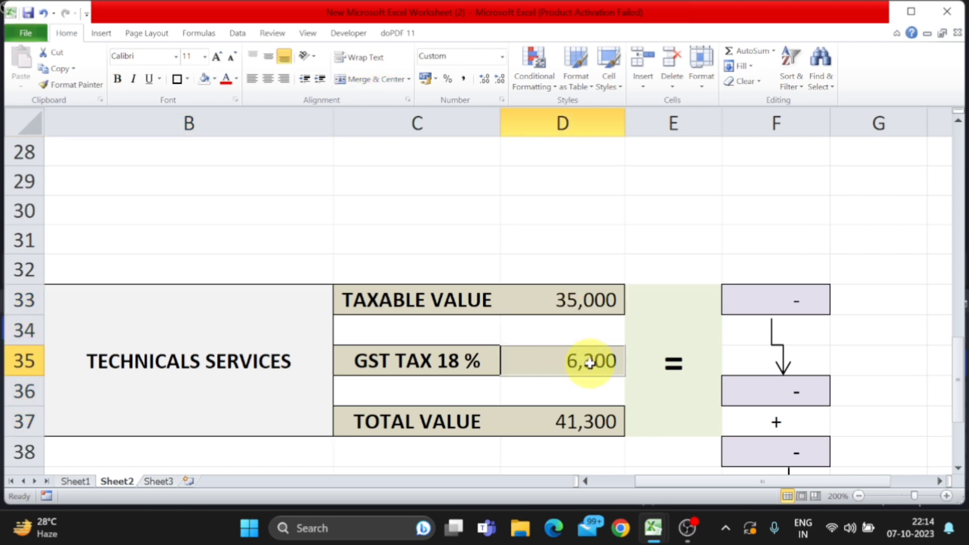
- Enter 35000 as the technical services taxable value in F33 and check the TDS amount in F36
left_click(605, 424)
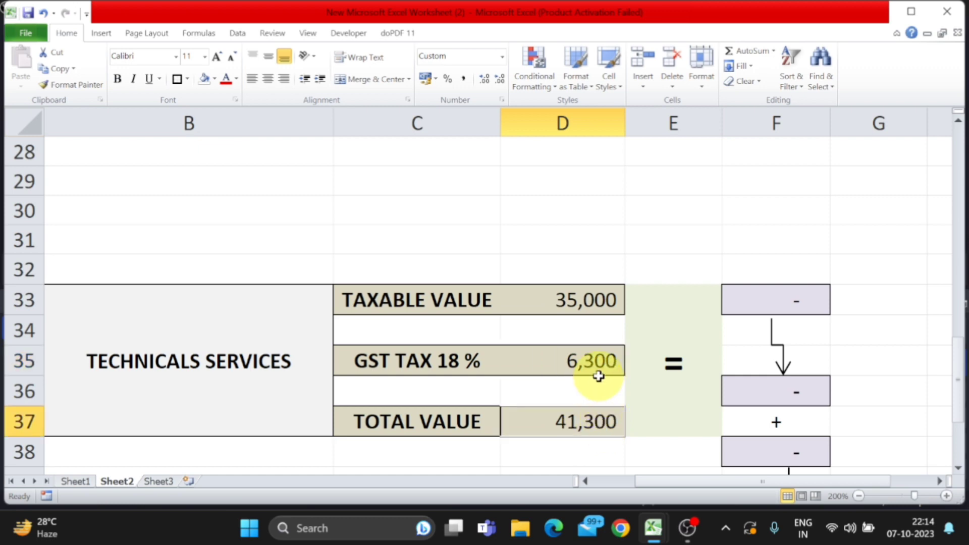
left_click(588, 301)
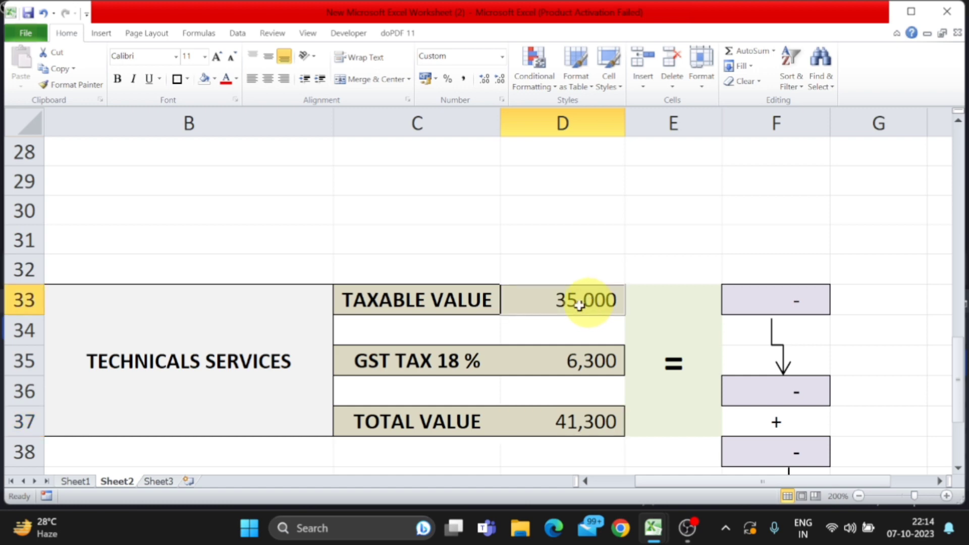
left_click(450, 304)
left_click(580, 303)
left_click(774, 299)
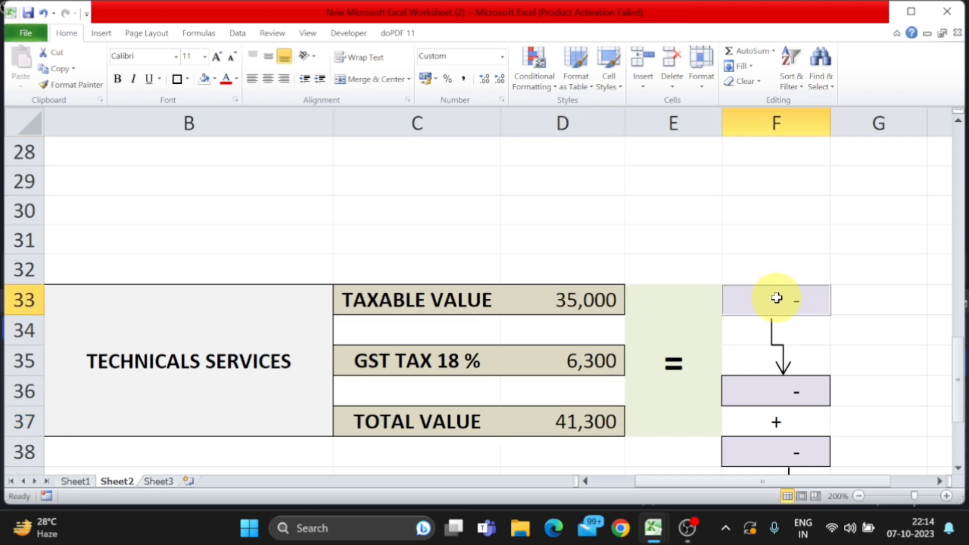
type("35000")
key("Return")
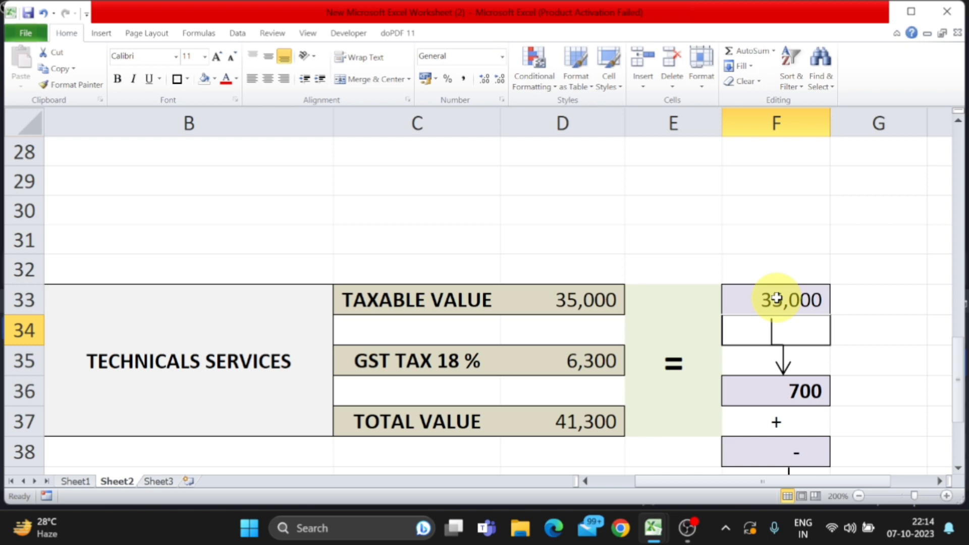
left_click(792, 394)
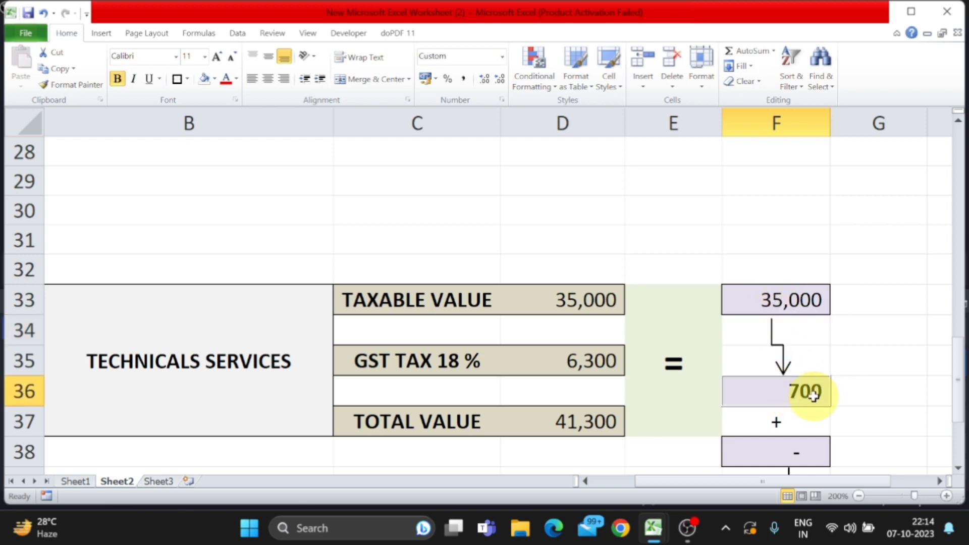
- Calculate the technical services amount net of TDS in F38 by subtracting F36 from F33
scroll(812, 396, "down", 1)
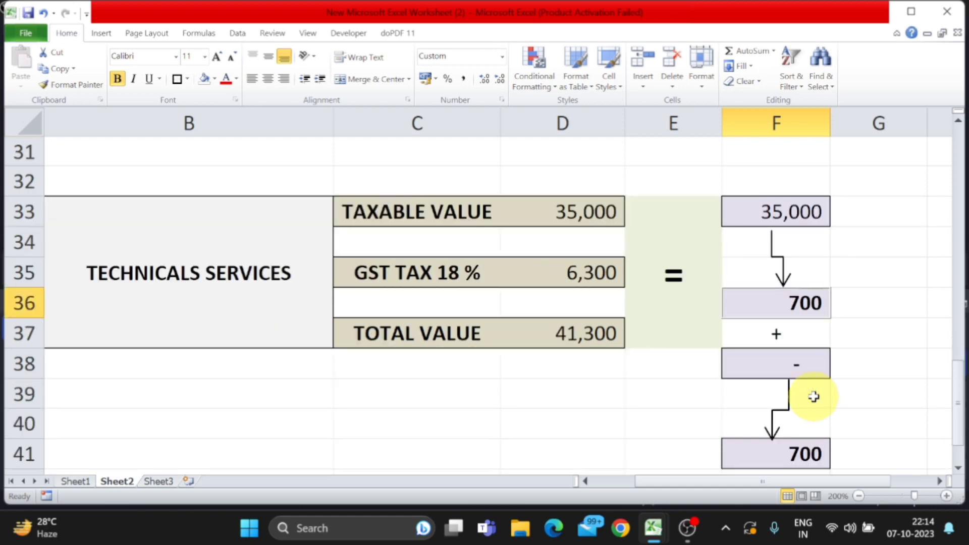
left_click(801, 363)
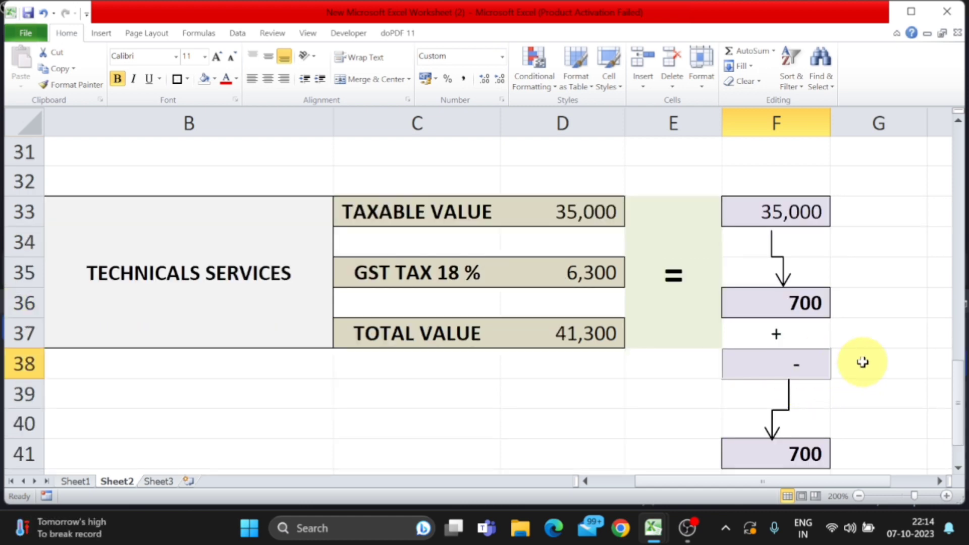
type("=")
key("Up")
key("Up")
key("Up")
key("Up")
key("Up")
type("-")
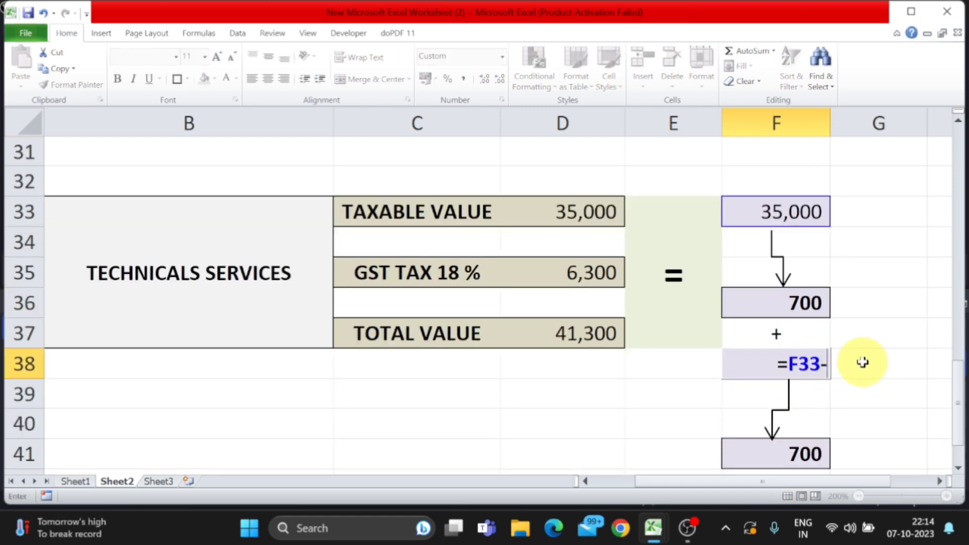
key("Up")
key("Up")
key("Up")
key("Down")
key("Return")
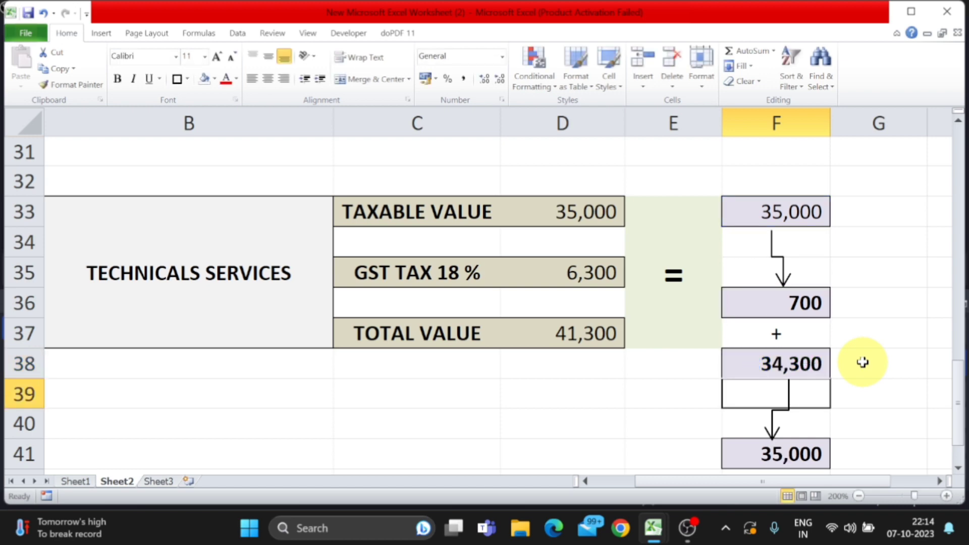
- Enter the technical services GST amount of 6300 in F41
scroll(830, 377, "down", 1)
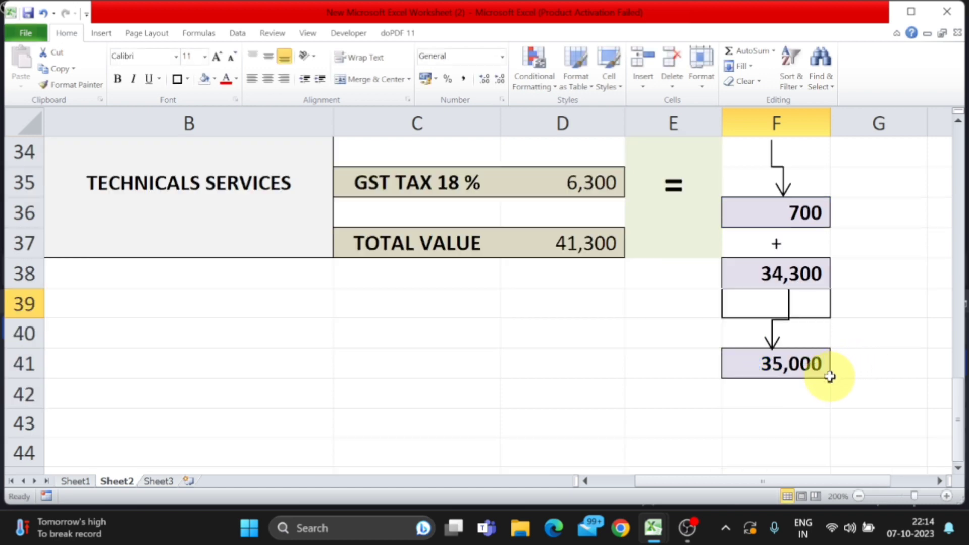
left_click(830, 377)
type("63000")
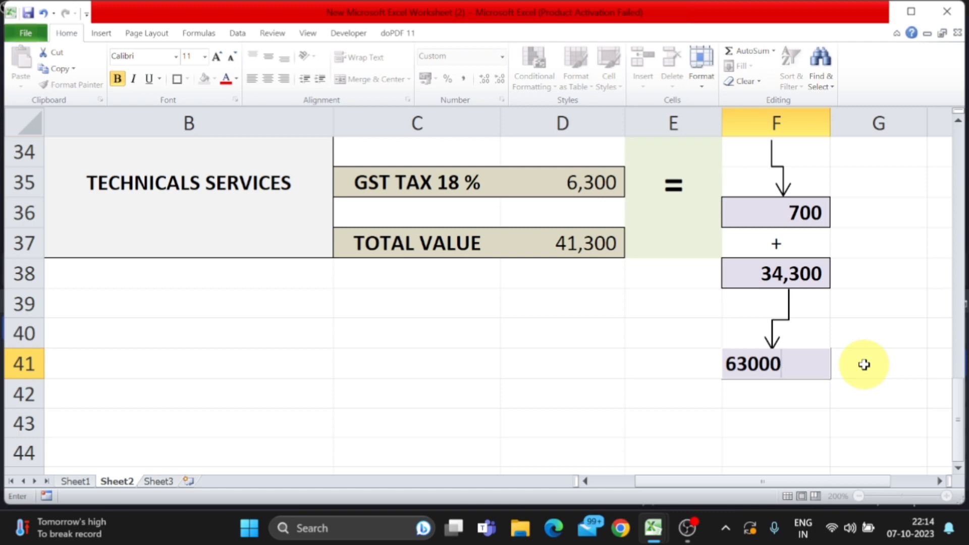
key("BackSpace")
key("Return")
- Calculate the net payable including GST in F43 by adding F38 and F41
key("Down")
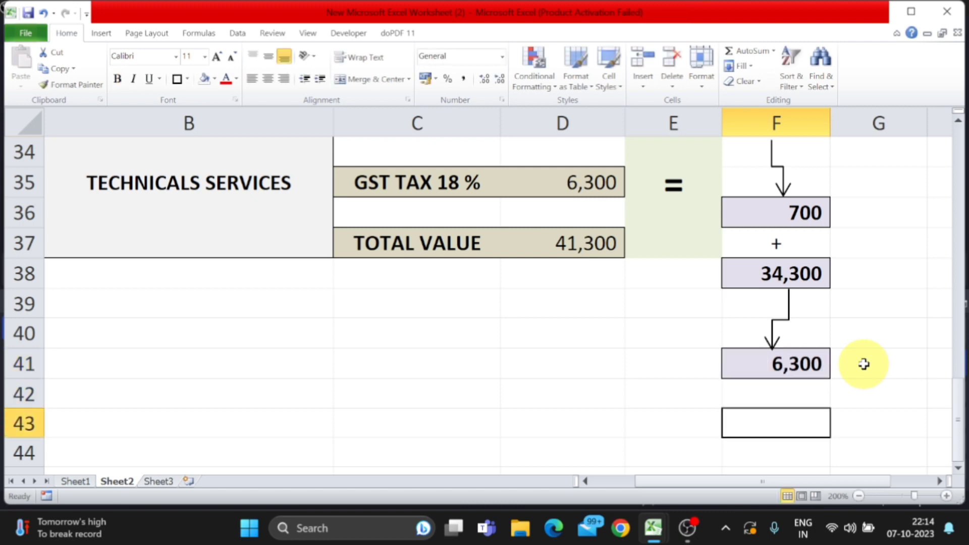
type("=")
left_click(808, 273)
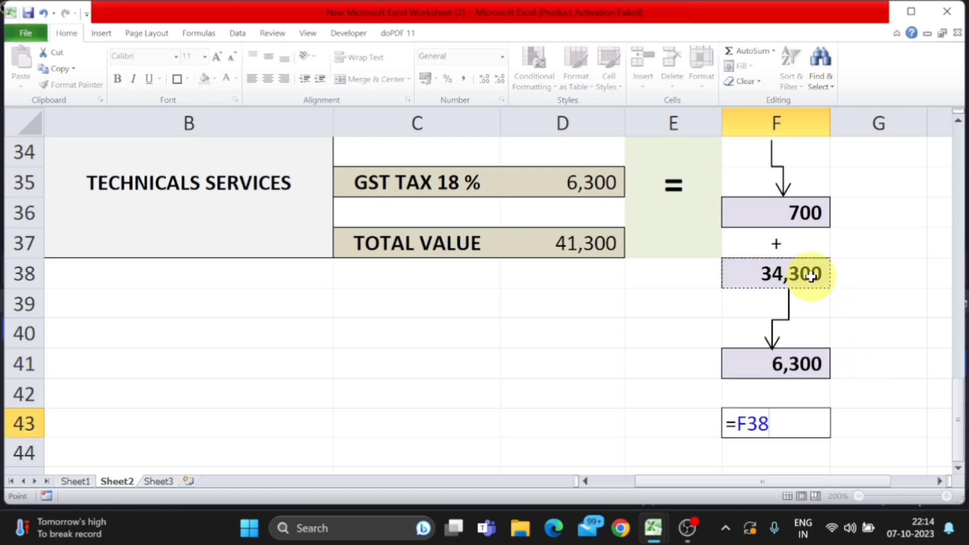
type("+")
key("Up")
key("Up")
key("Return")
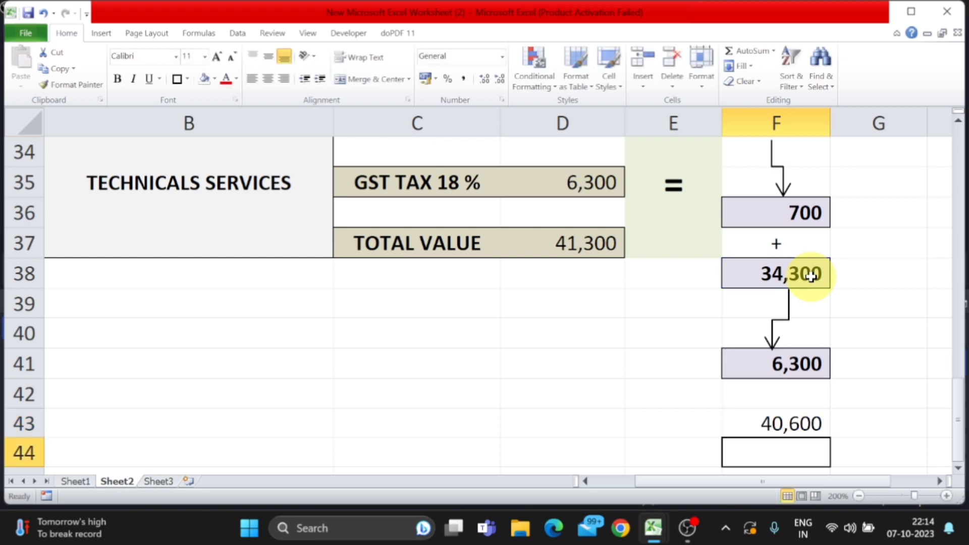
- Highlight the net payable cell F43 with a yellow fill
left_click(800, 427)
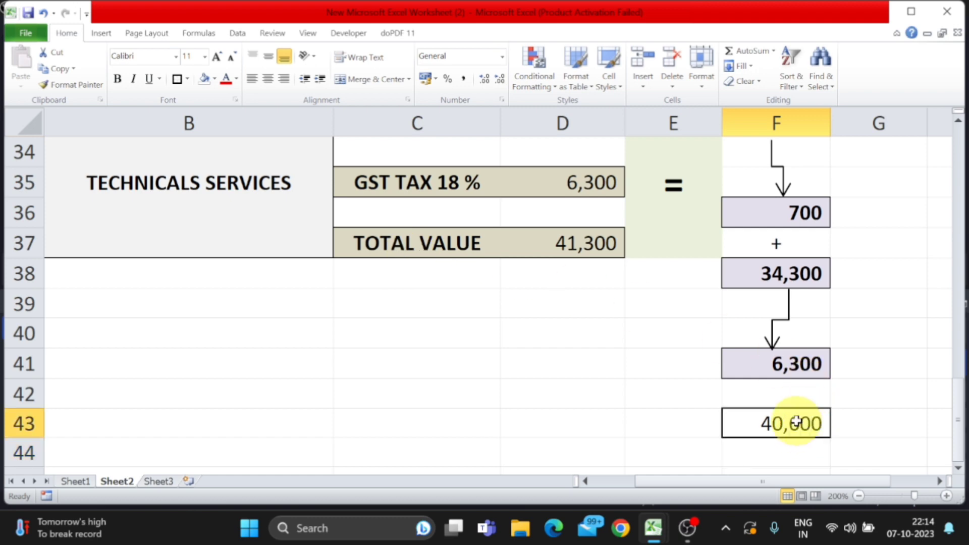
left_click(215, 81)
left_click(245, 188)
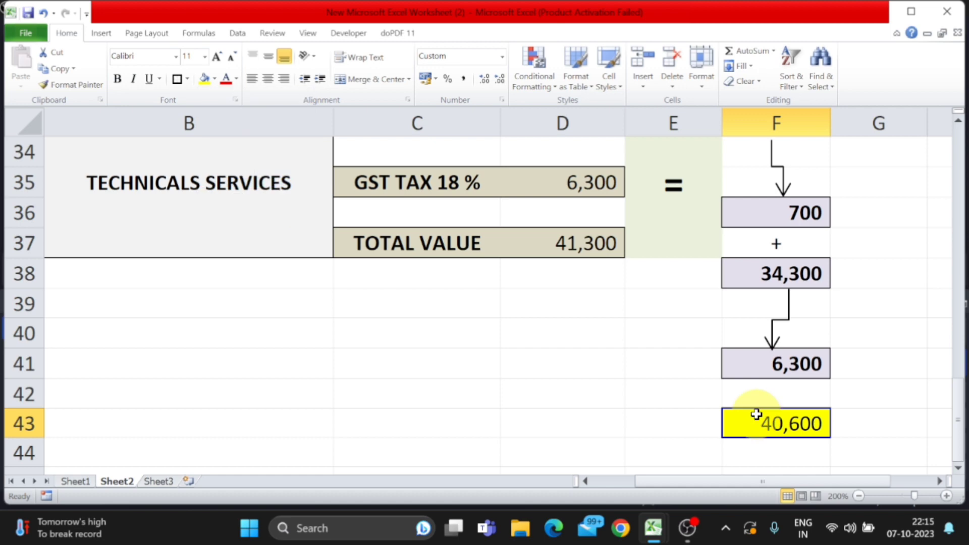